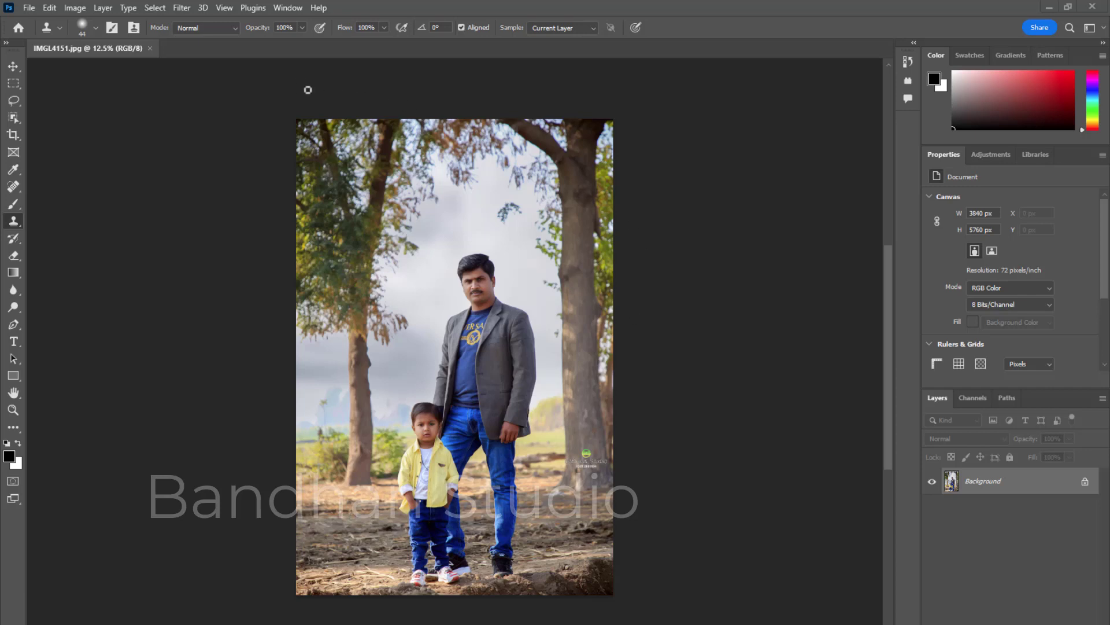
# - Load IMGL4151.jpg into the Camera Raw filter from the Filter menu
pyautogui.click(182, 9)
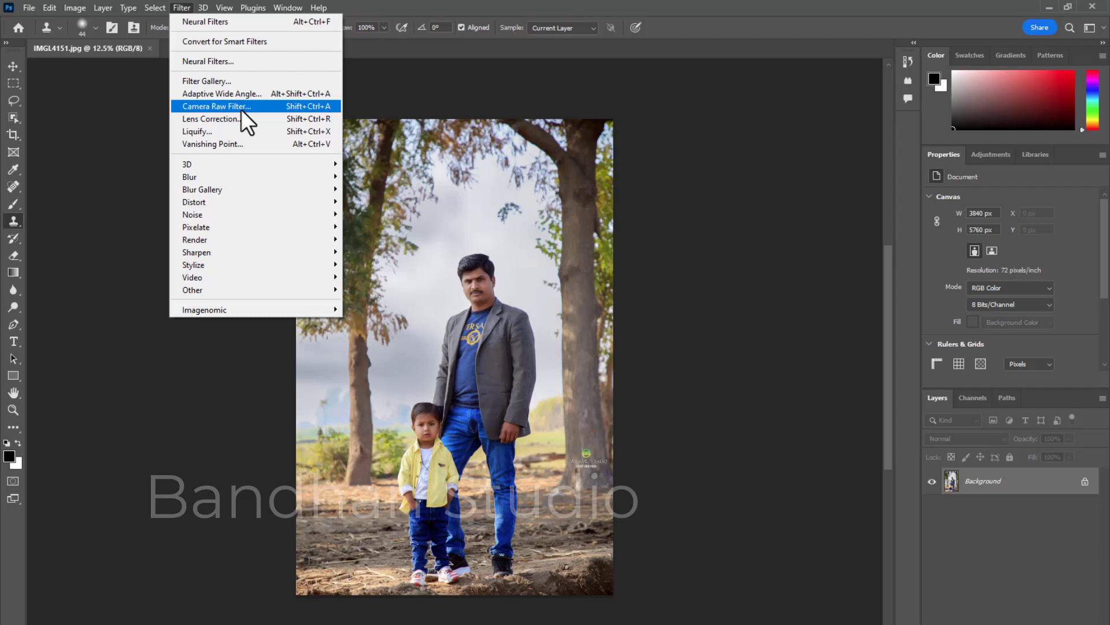
pyautogui.click(241, 108)
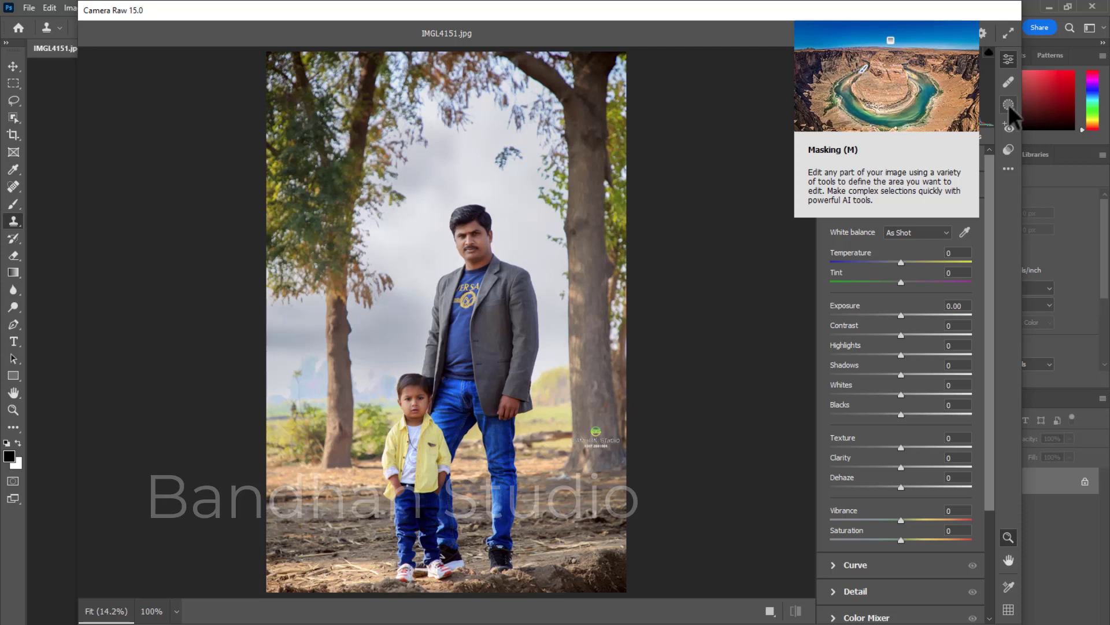
# - Show Camera Raw's masking options, which detect Person 1, Person 2 and All People
pyautogui.click(1008, 103)
pyautogui.click(899, 8)
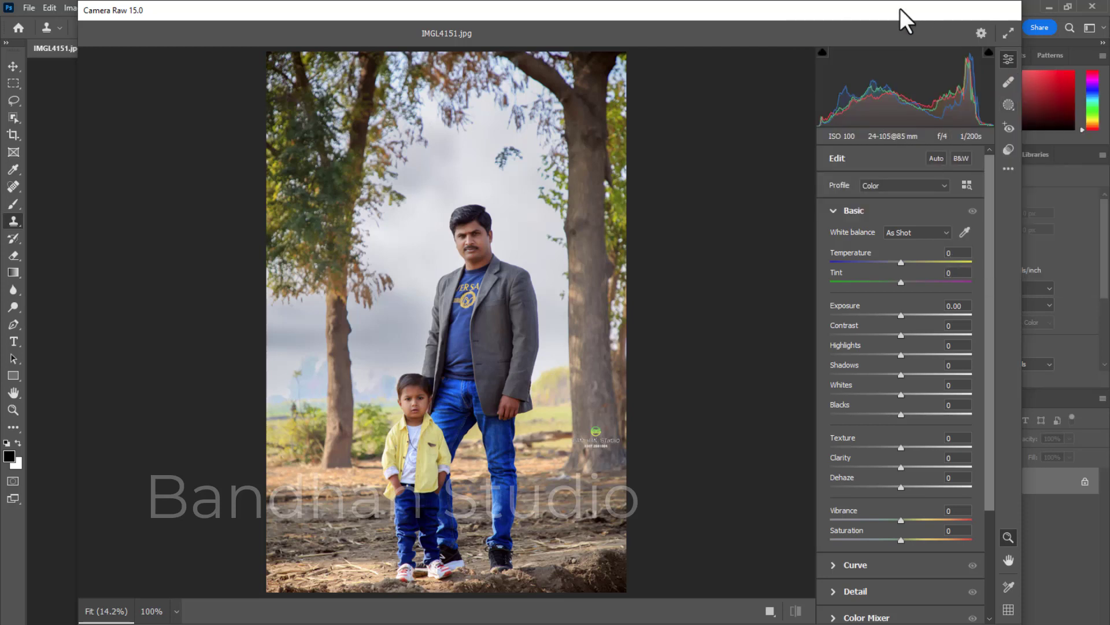
pyautogui.click(1003, 105)
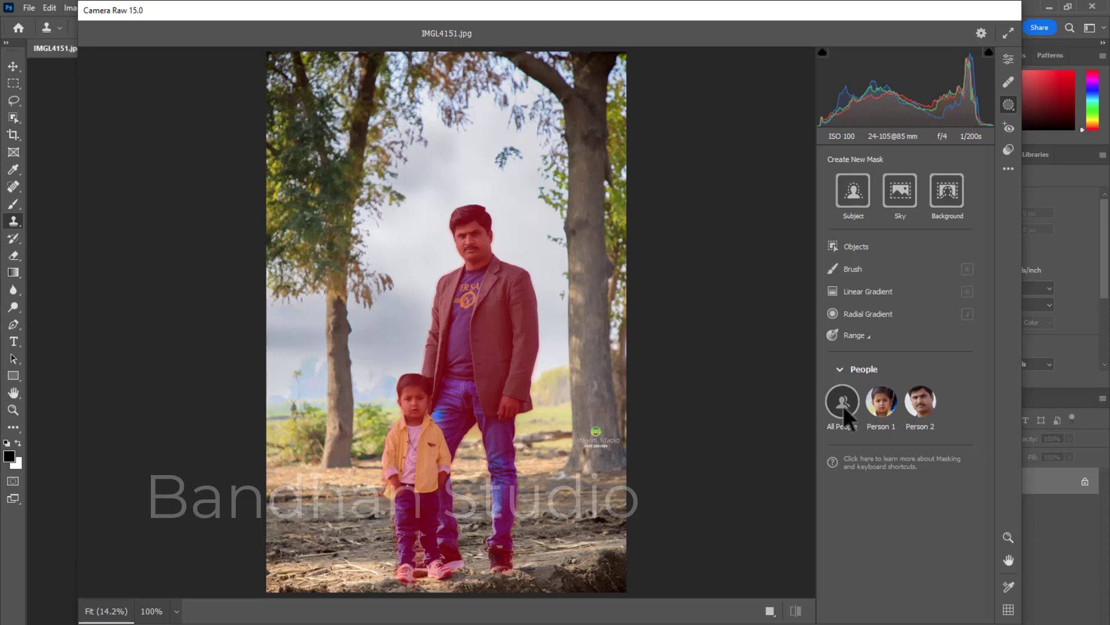
# - Create a Sky mask with Temperature -88 and Saturation +56 for a deeper blue sky
pyautogui.click(900, 191)
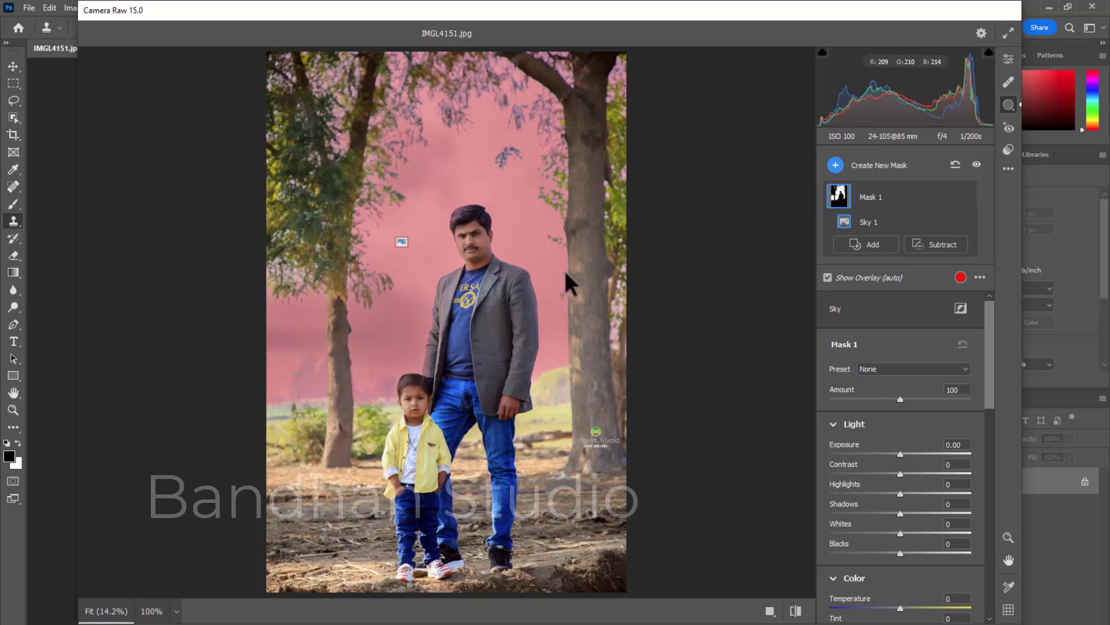
pyautogui.moveTo(991, 350); pyautogui.dragTo(991, 401)
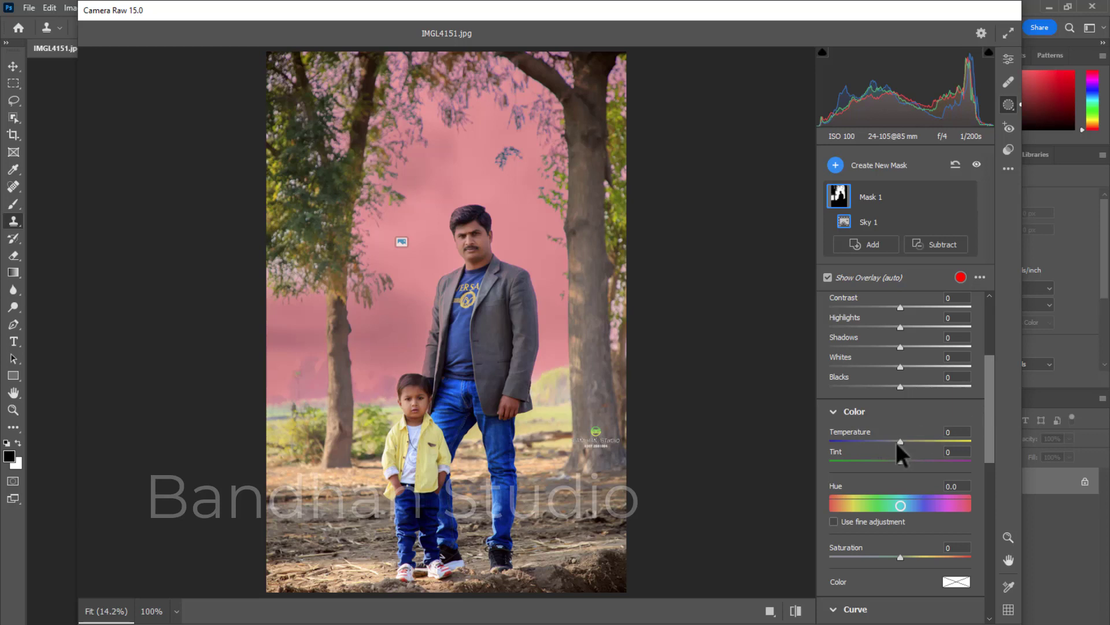
pyautogui.moveTo(901, 440)
pyautogui.mouseDown()
pyautogui.moveTo(833, 450)
pyautogui.moveTo(954, 460)
pyautogui.moveTo(838, 467)
pyautogui.mouseUp()
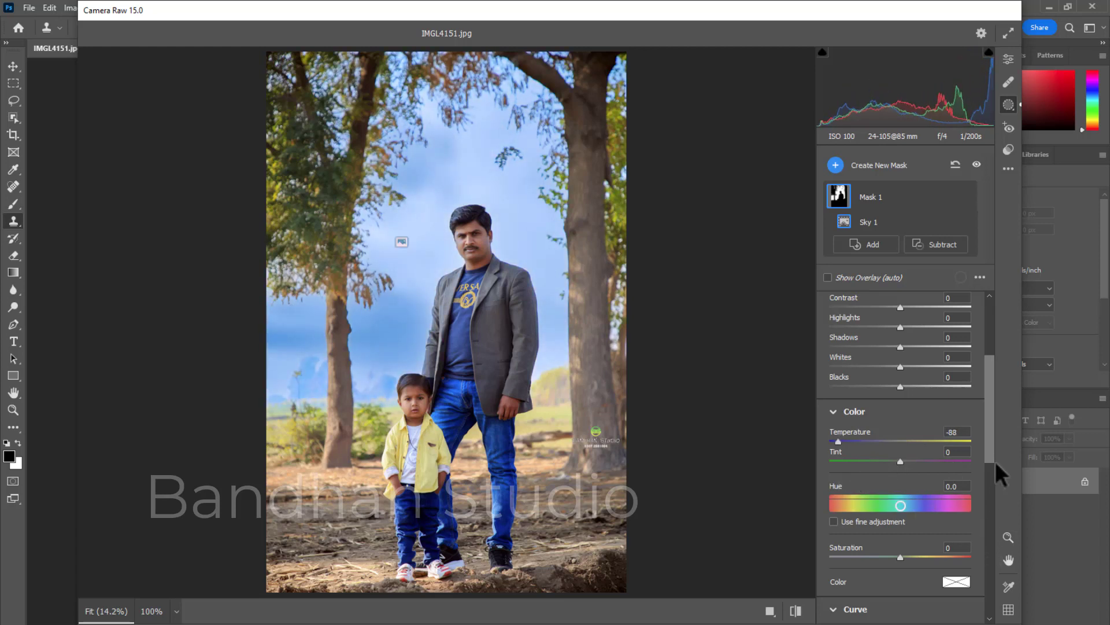
pyautogui.scroll(-1, 989, 443)
pyautogui.moveTo(989, 443); pyautogui.dragTo(987, 470)
pyautogui.moveTo(902, 457); pyautogui.dragTo(940, 457)
pyautogui.moveTo(990, 420); pyautogui.dragTo(997, 320)
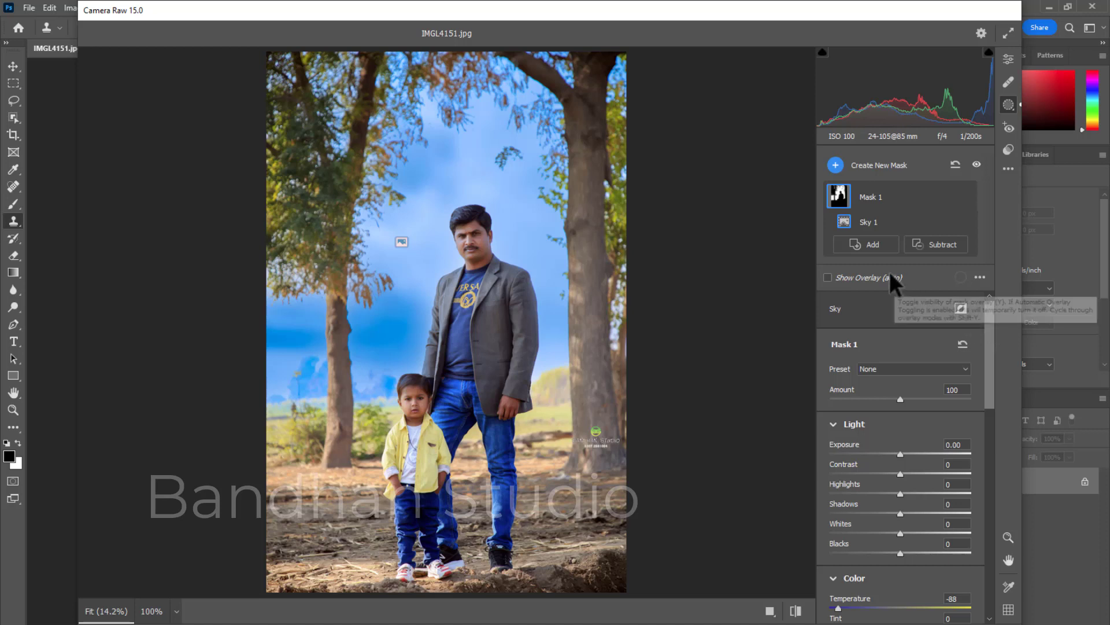
# - Add Select Subject to Mask 1 alongside Sky 1, with Temperature at +5
pyautogui.click(877, 244)
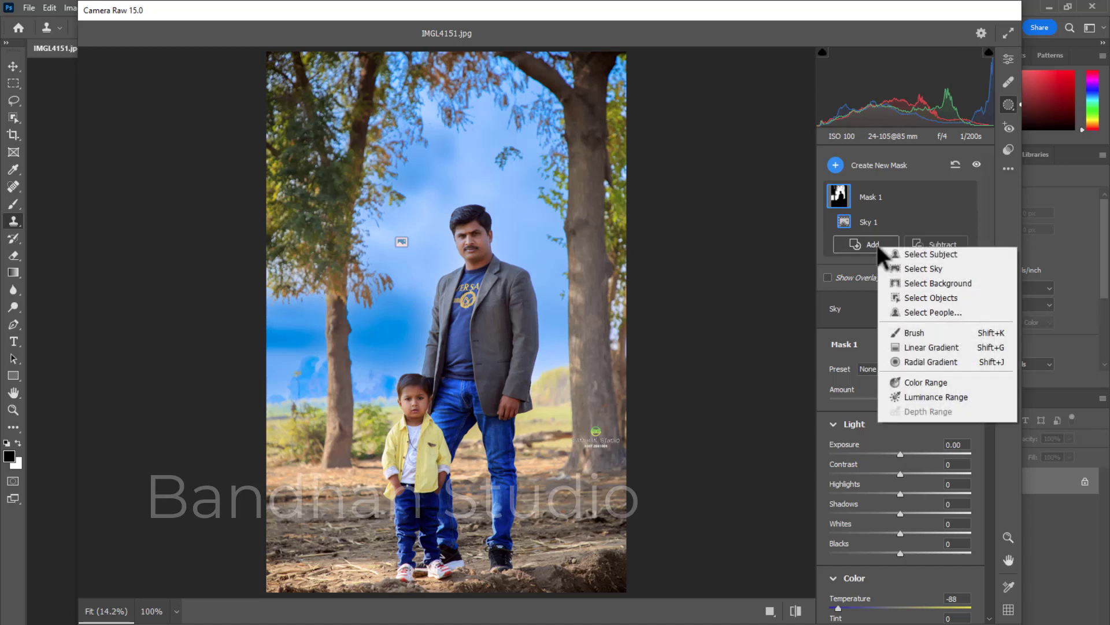
pyautogui.click(916, 254)
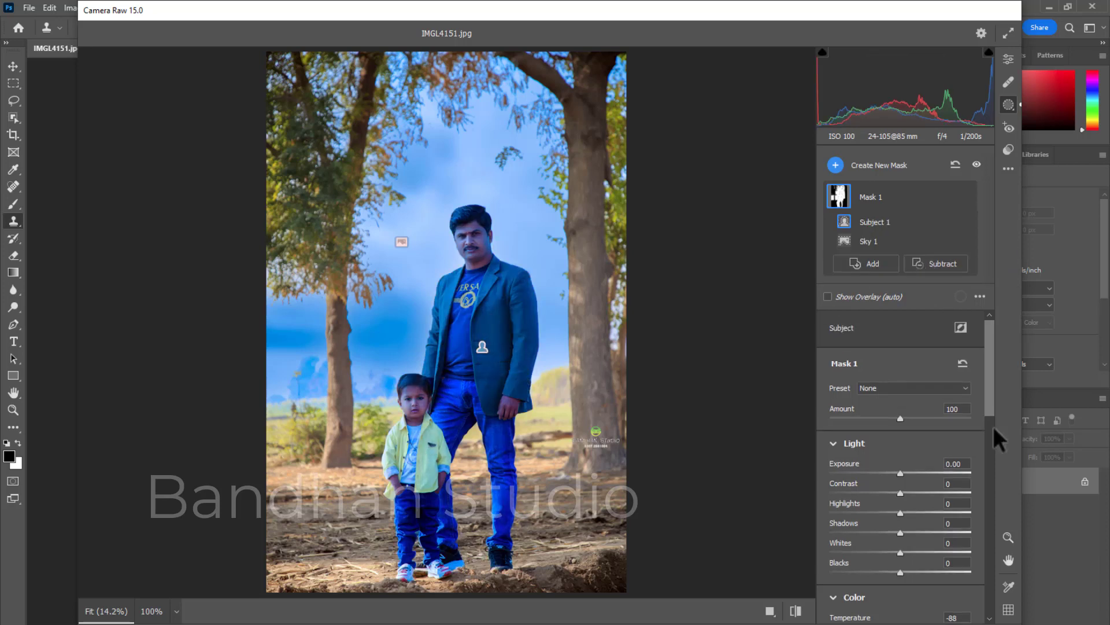
pyautogui.moveTo(993, 379); pyautogui.dragTo(994, 428)
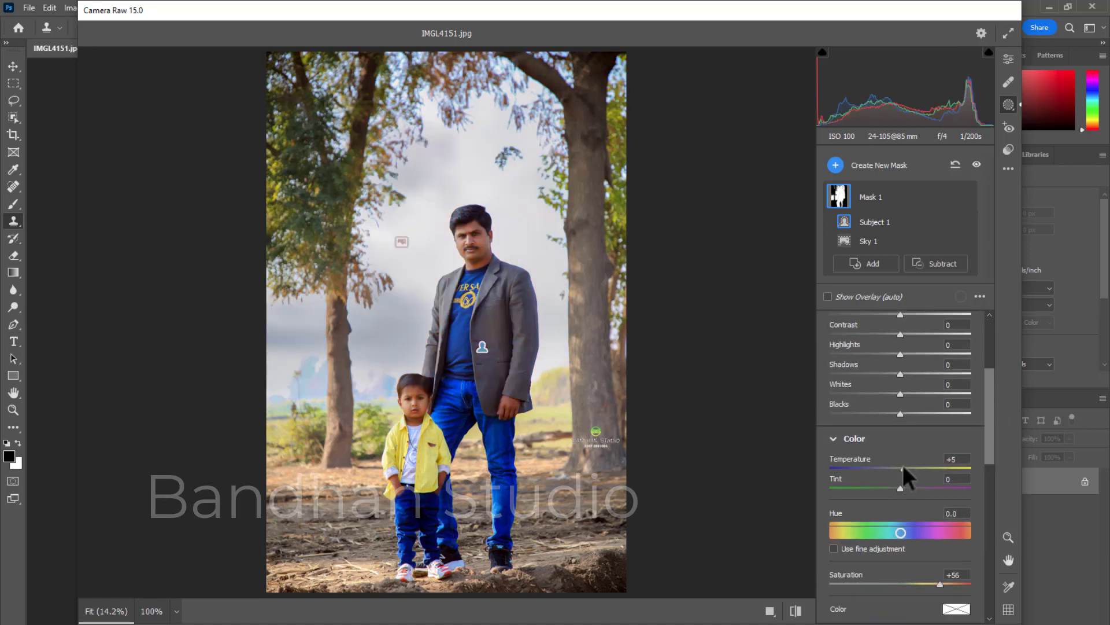
pyautogui.moveTo(991, 408); pyautogui.dragTo(984, 349)
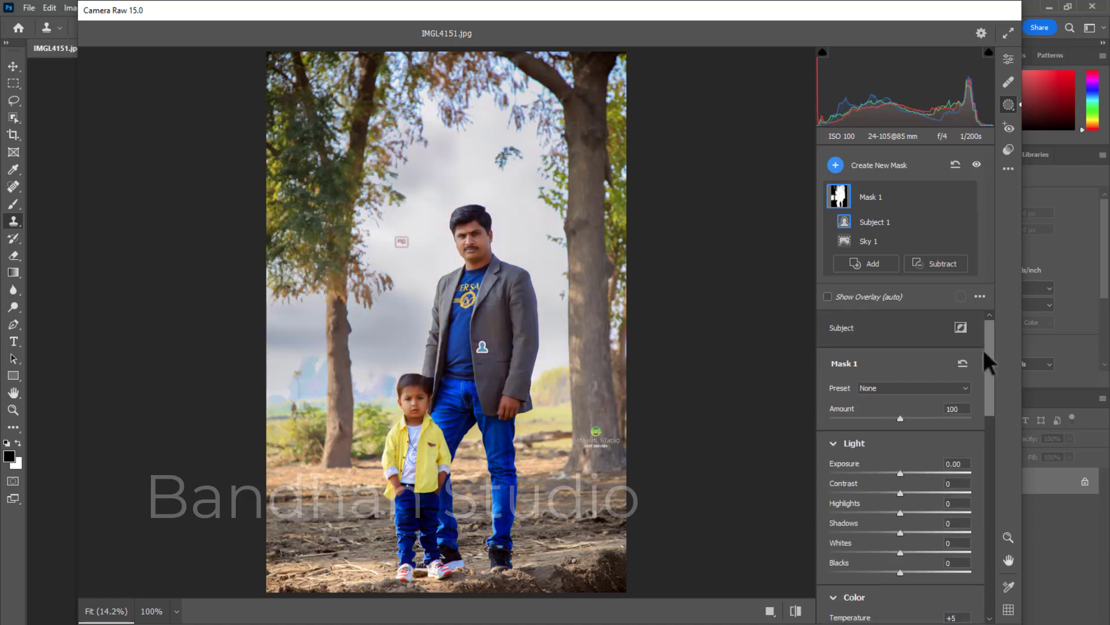
# - Try adding Select People to Mask 1, then cancel without adding anyone
pyautogui.moveTo(872, 222)
pyautogui.click(872, 261)
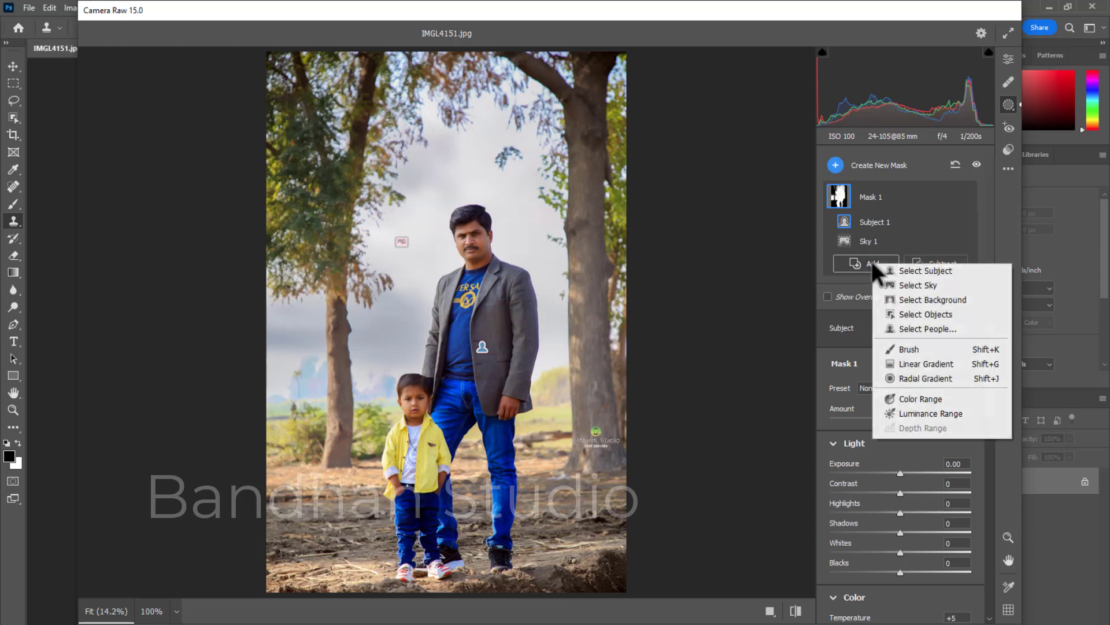
pyautogui.click(913, 331)
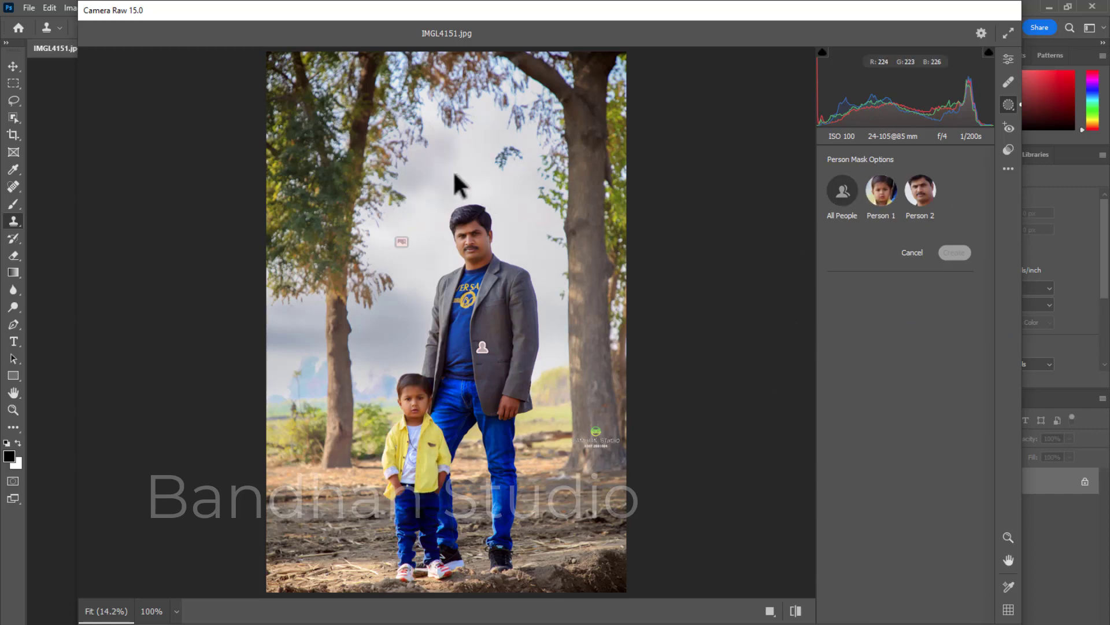
pyautogui.click(401, 243)
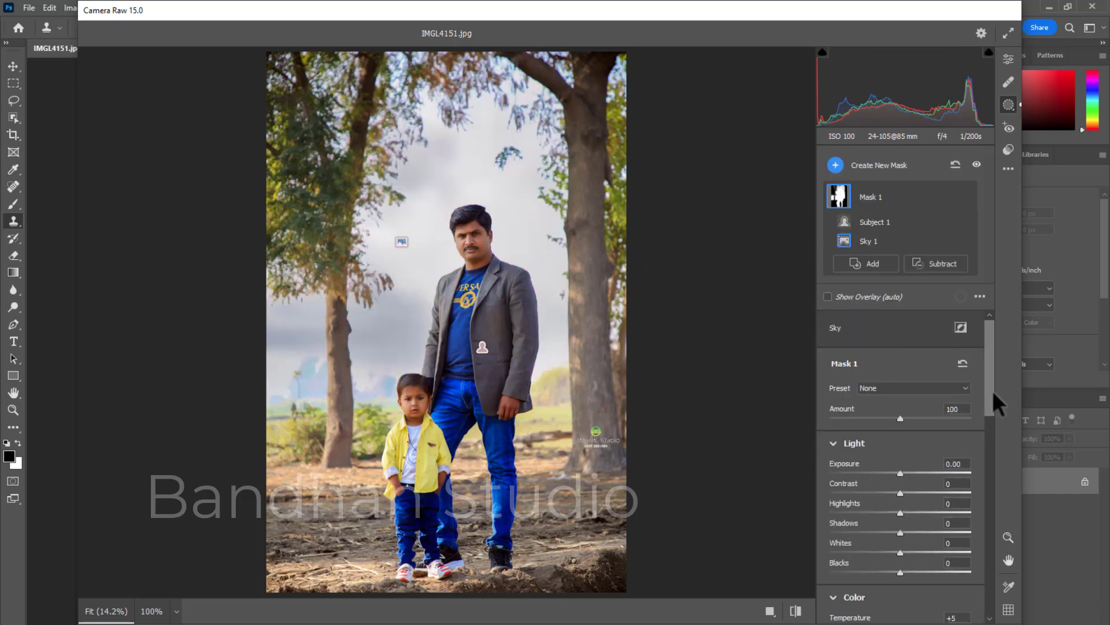
# - Cool Mask 1's temperature to -28
pyautogui.scroll(-1, 990, 391)
pyautogui.moveTo(989, 388); pyautogui.dragTo(991, 446)
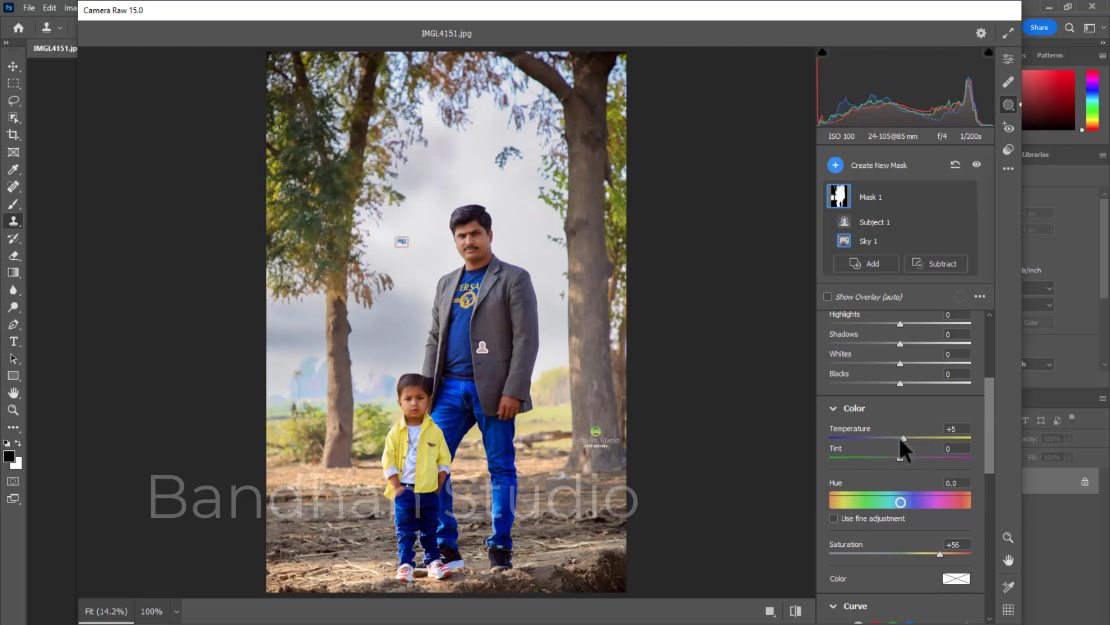
pyautogui.moveTo(903, 437); pyautogui.dragTo(879, 436)
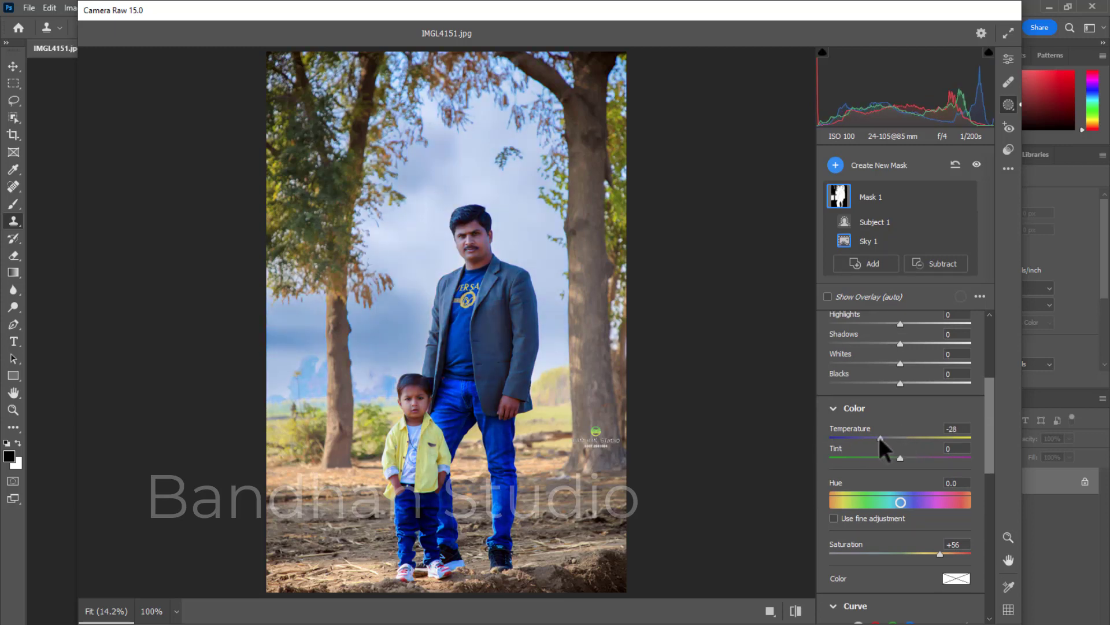
# - Select the Sky 1 component and raise Mask 1's Exposure to +0.30
pyautogui.click(869, 221)
pyautogui.click(863, 240)
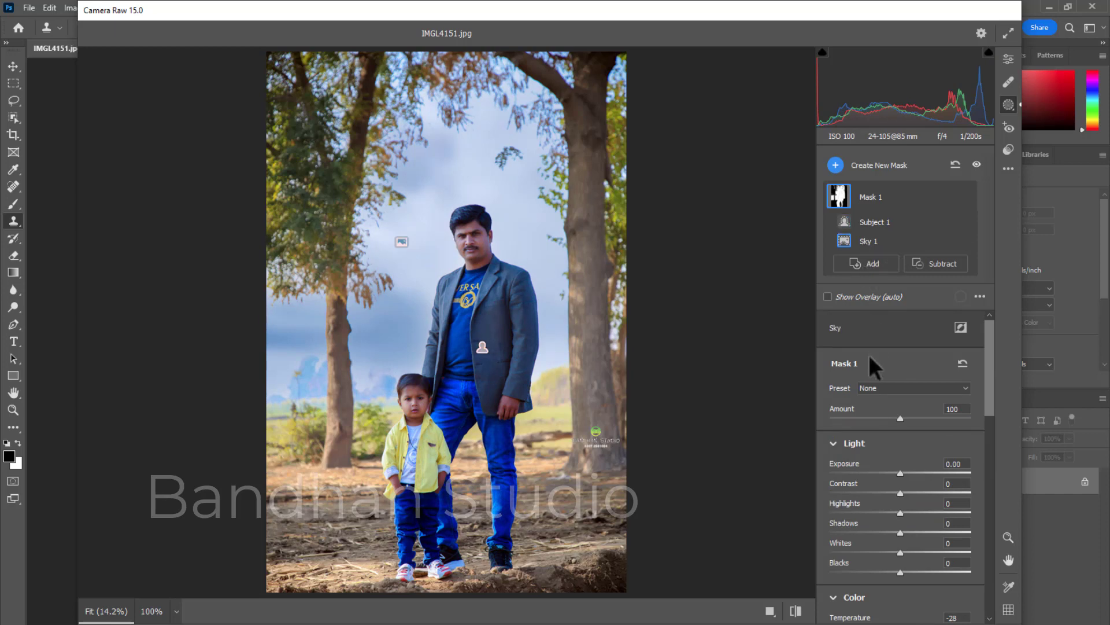
pyautogui.moveTo(900, 473)
pyautogui.mouseDown()
pyautogui.moveTo(924, 472)
pyautogui.moveTo(906, 473)
pyautogui.mouseUp()
pyautogui.moveTo(988, 384); pyautogui.dragTo(987, 421)
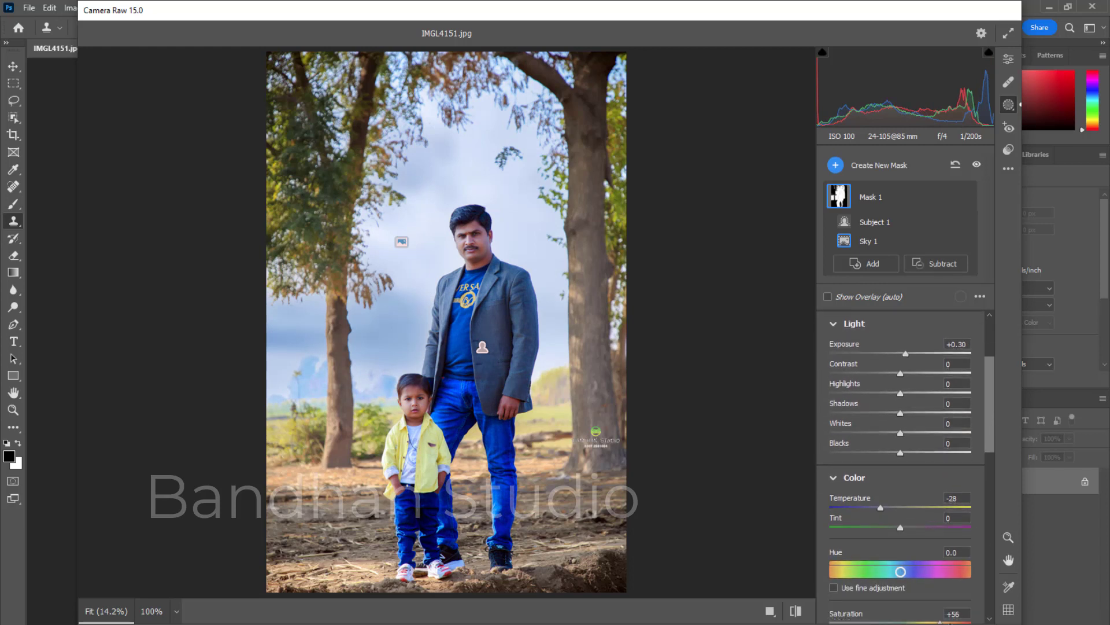
pyautogui.scroll(-3, 989, 432)
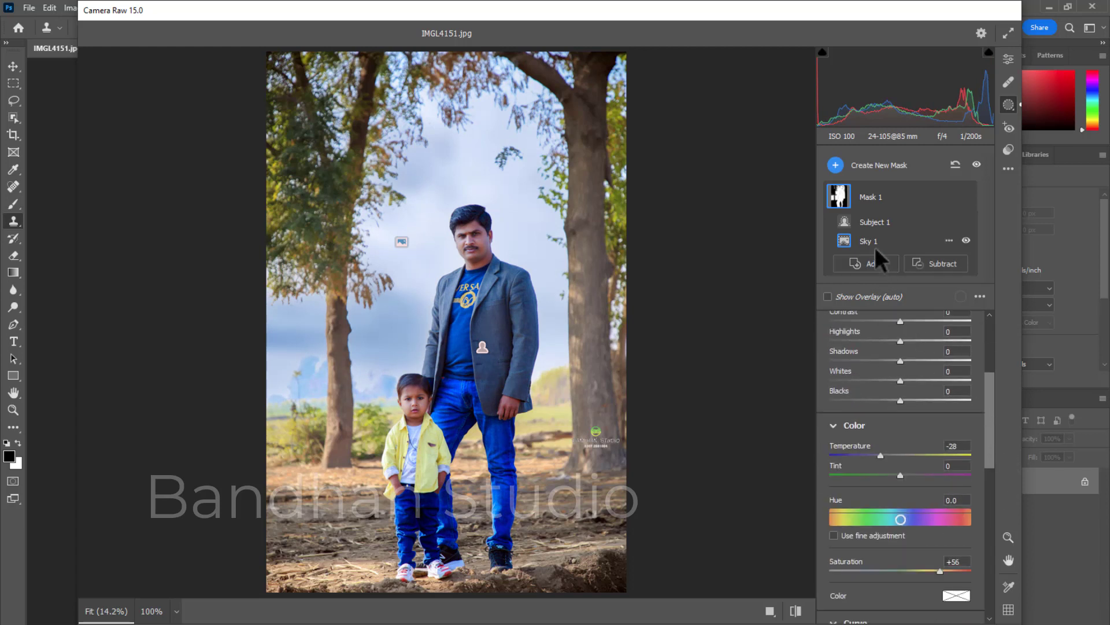
pyautogui.moveTo(871, 196)
pyautogui.click(949, 196)
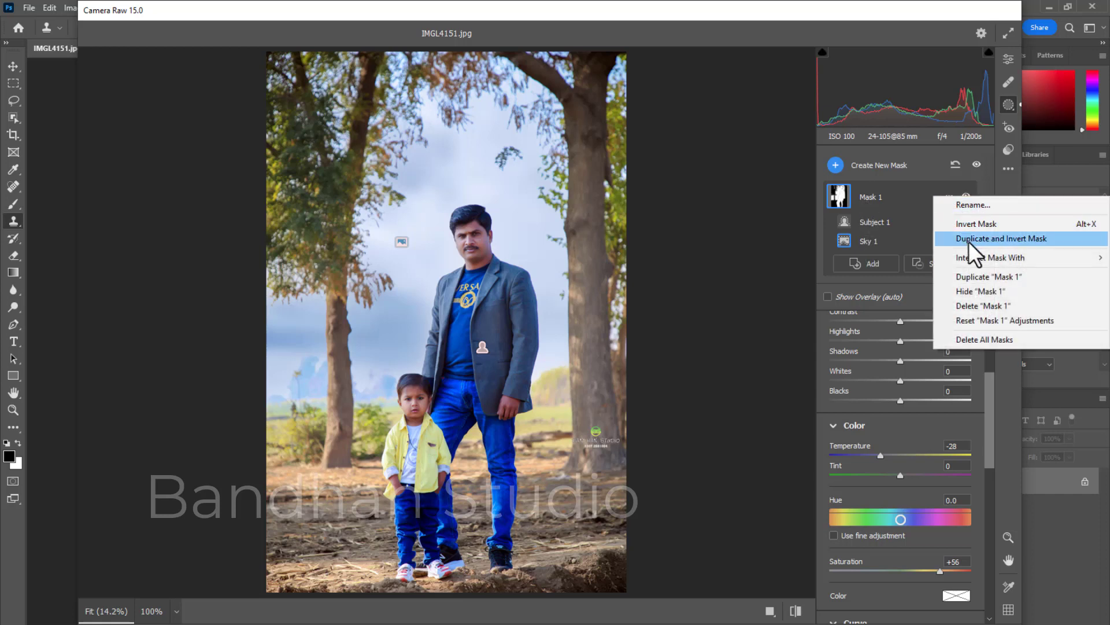
# - Delete Mask 1 and rebuild a Sky mask with Temperature -100 and Saturation +35
pyautogui.click(988, 307)
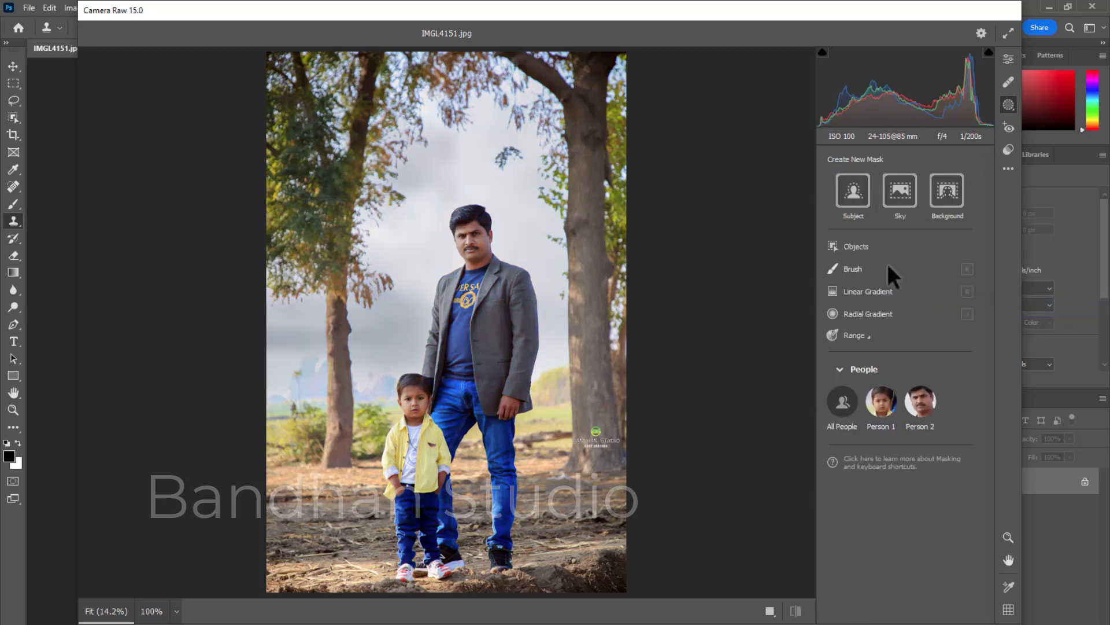
pyautogui.click(900, 194)
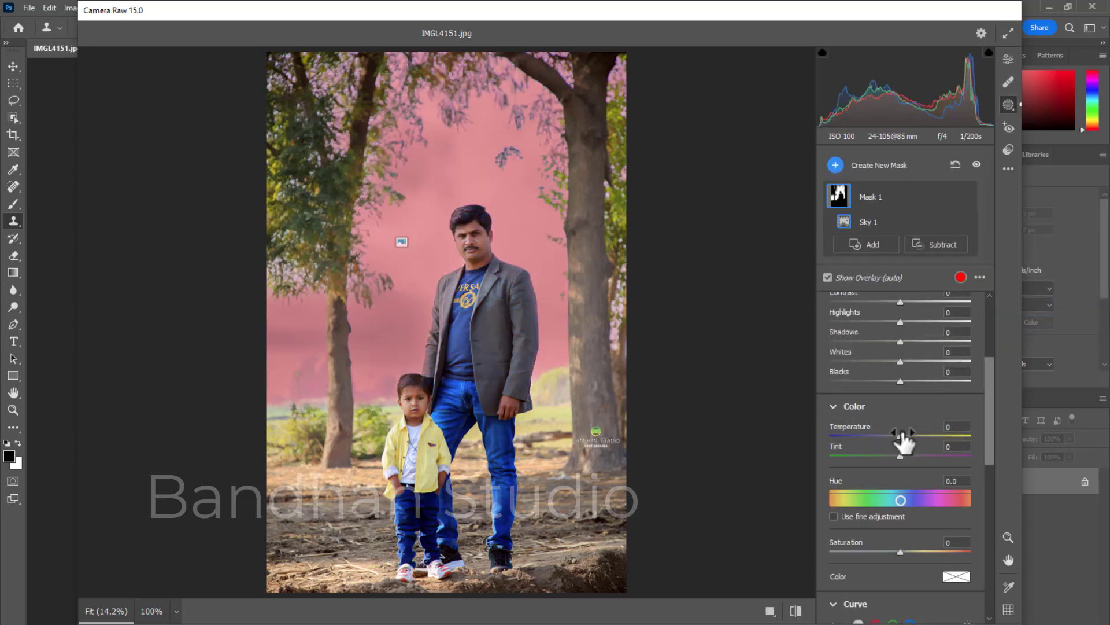
pyautogui.moveTo(900, 435); pyautogui.dragTo(827, 438)
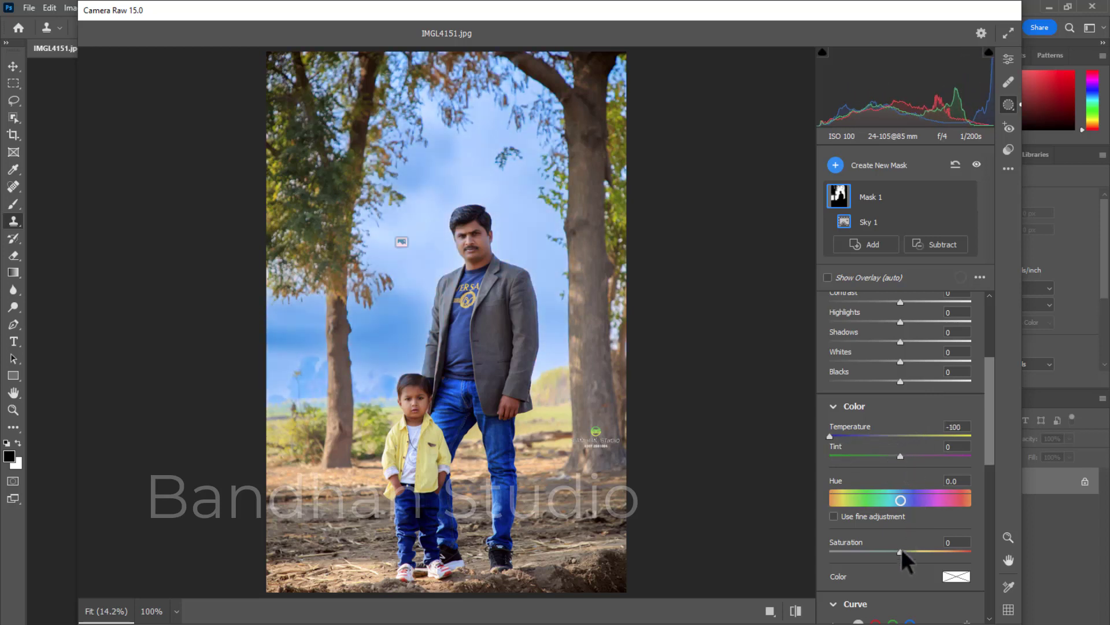
pyautogui.moveTo(901, 548); pyautogui.dragTo(925, 550)
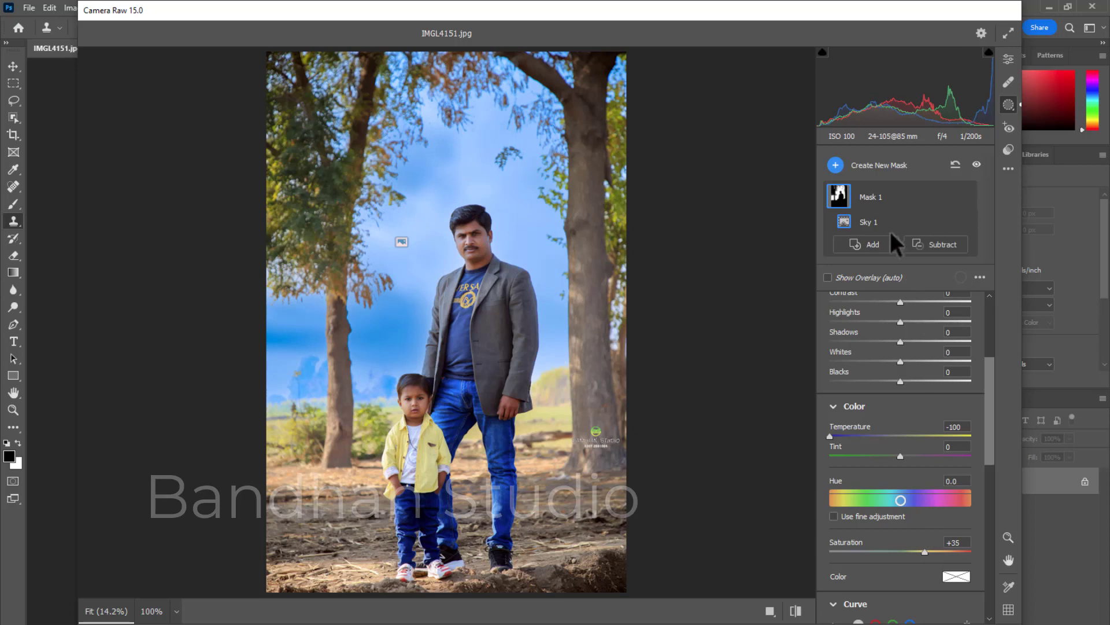
pyautogui.click(873, 244)
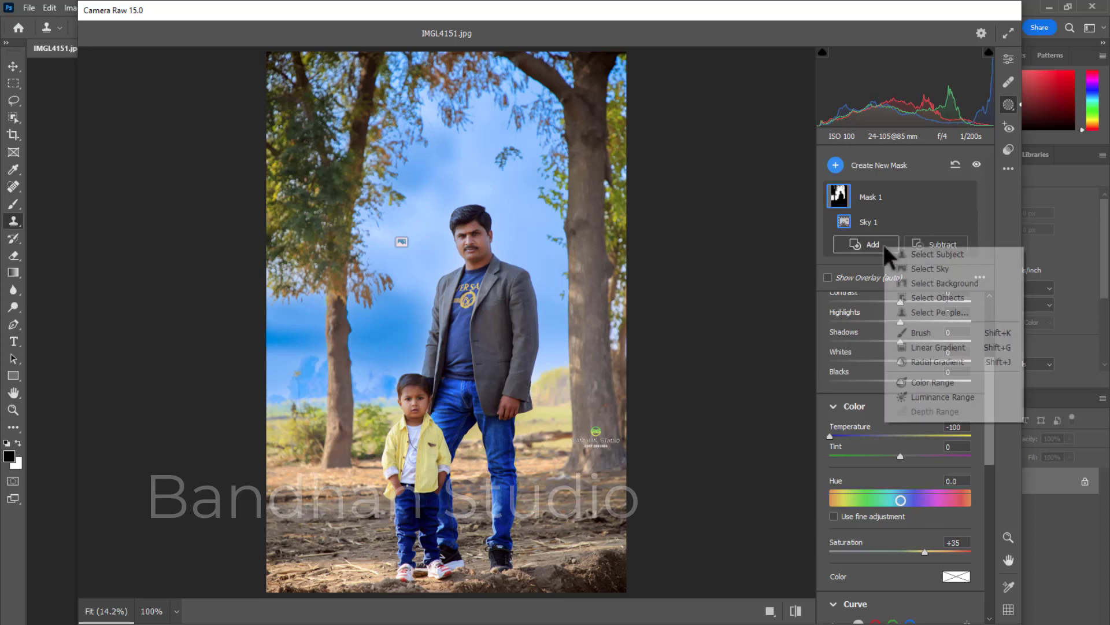
# - Add Person 1, the child, to the sky mask and set Temperature to -2
pyautogui.click(912, 311)
pyautogui.click(887, 193)
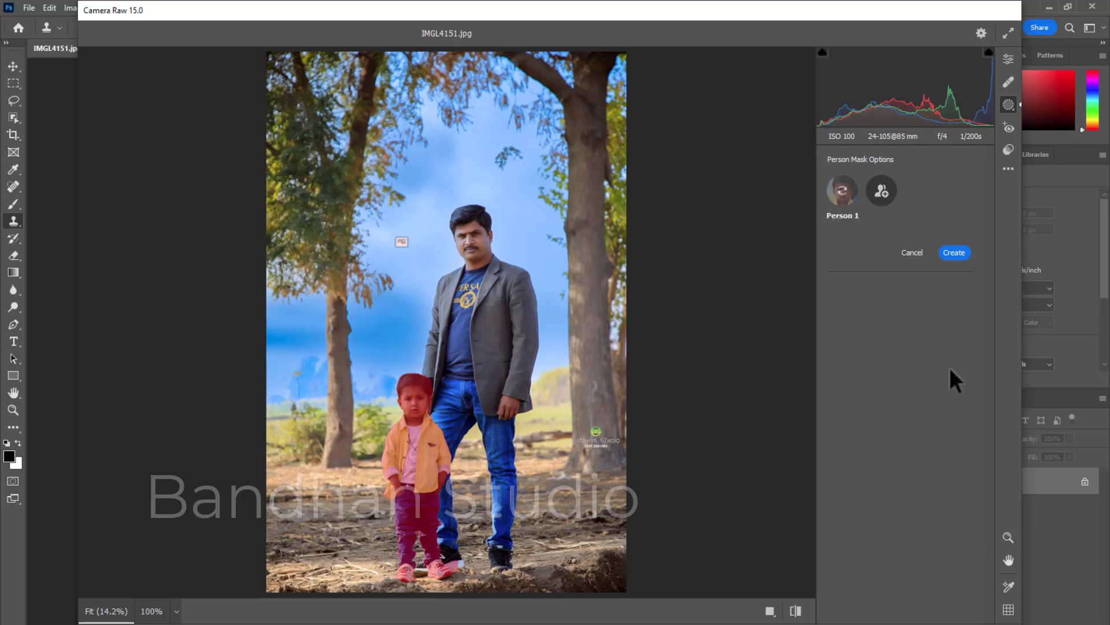
pyautogui.click(955, 252)
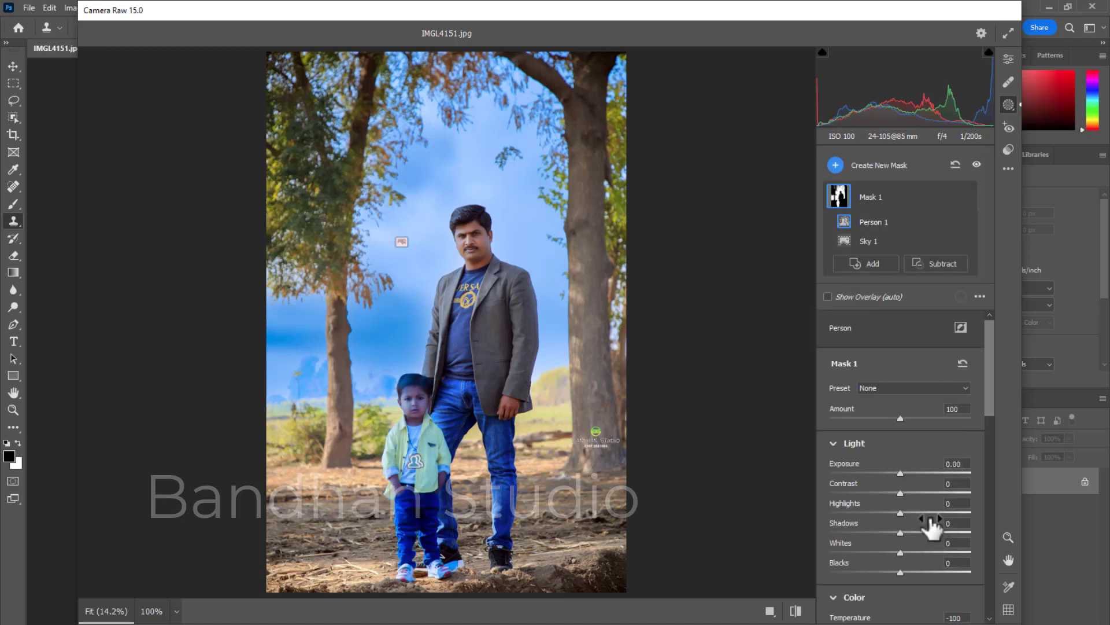
pyautogui.moveTo(990, 358); pyautogui.dragTo(988, 388)
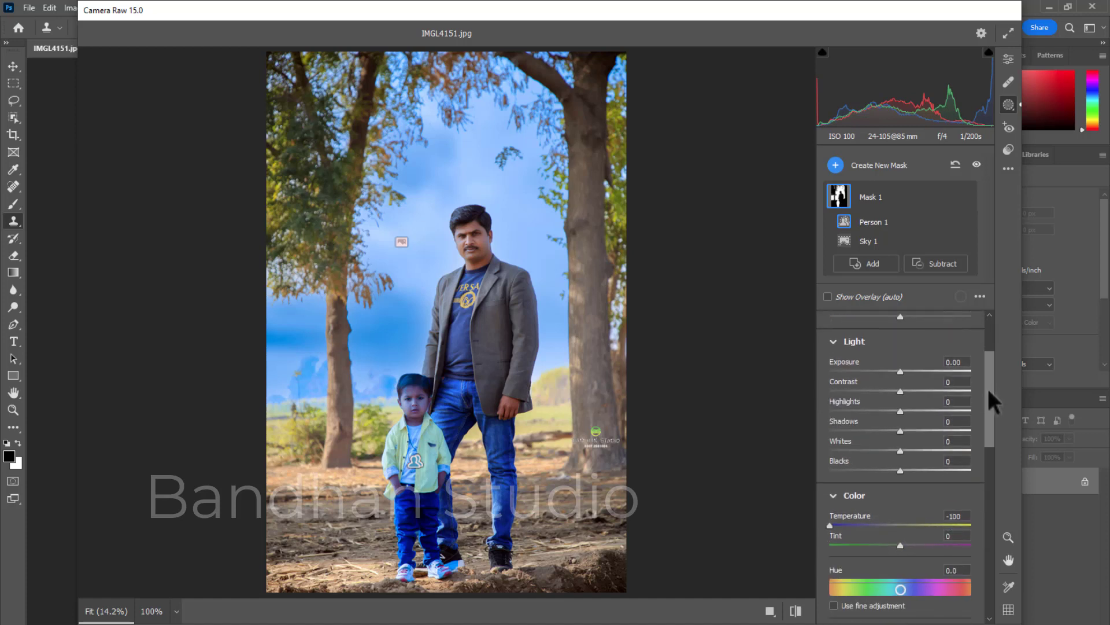
pyautogui.click(901, 525)
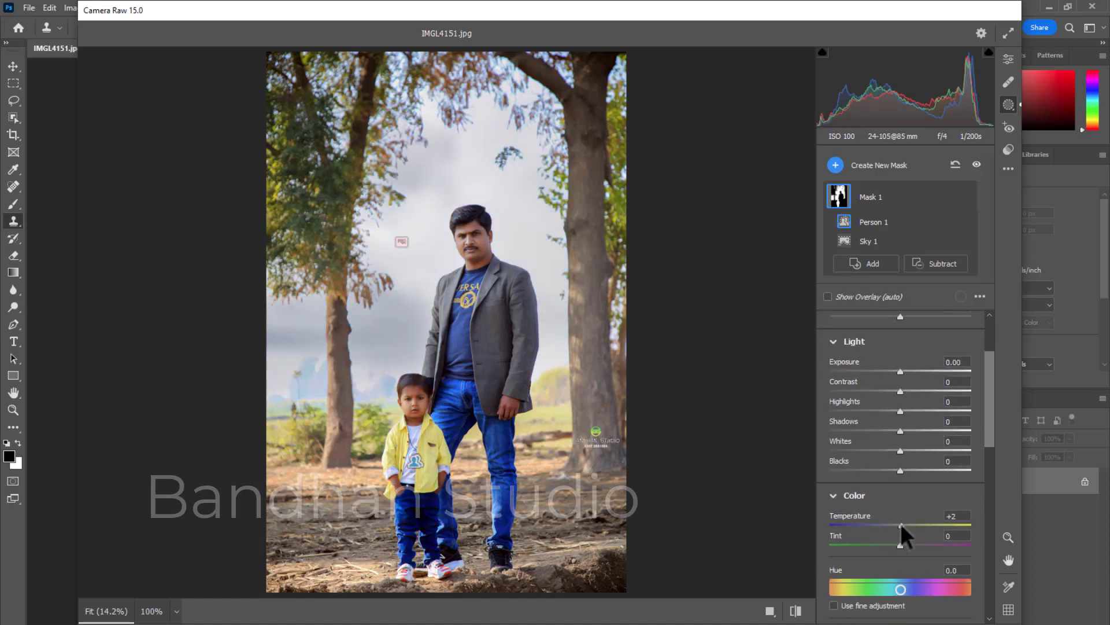
pyautogui.moveTo(900, 523); pyautogui.dragTo(897, 522)
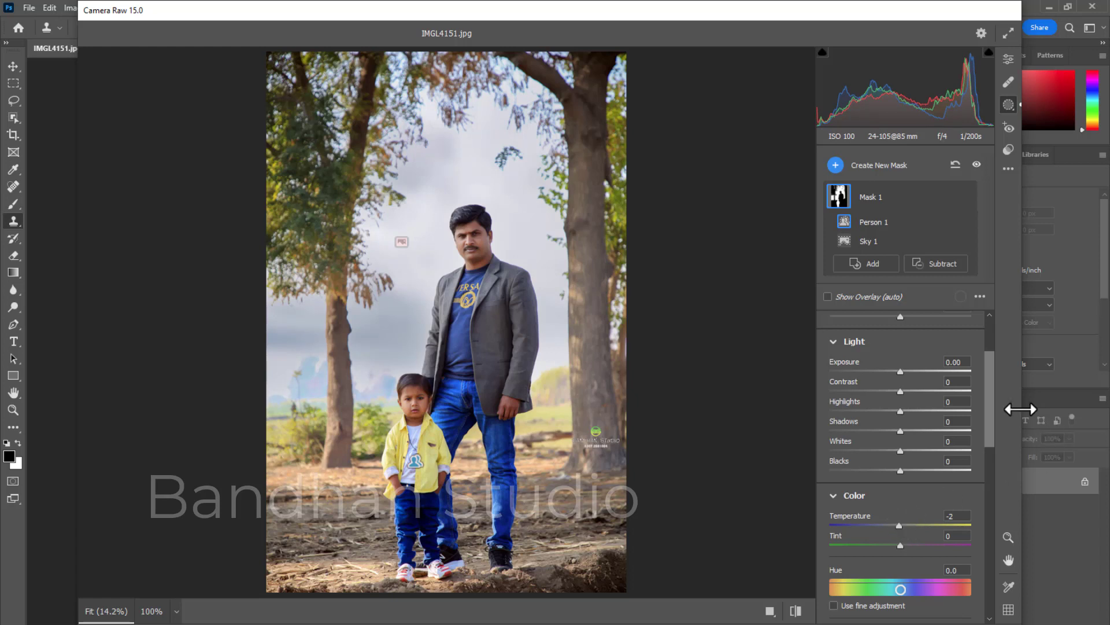
# - Review the Person 1 and Sky 1 components, then reset all masks
pyautogui.scroll(-3, 985, 398)
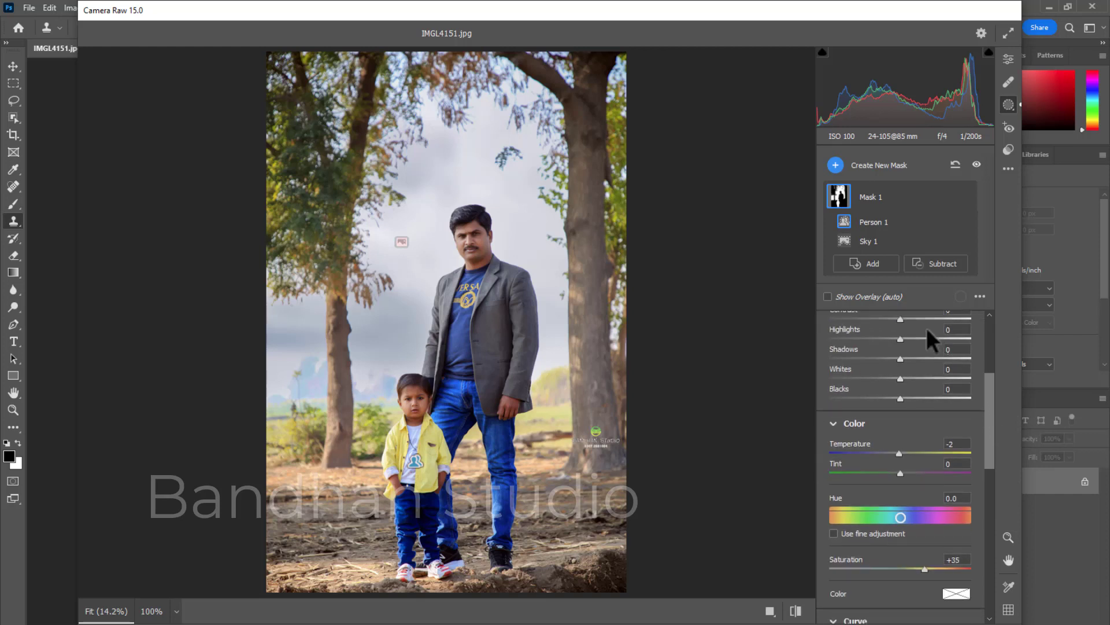
pyautogui.moveTo(873, 222)
pyautogui.click(954, 222)
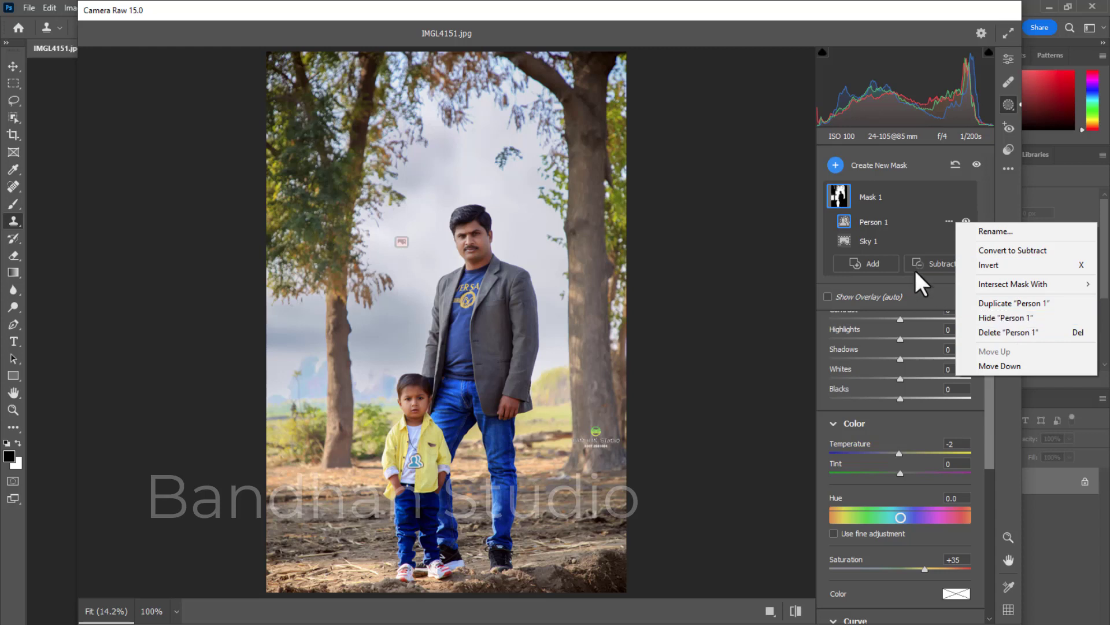
pyautogui.click(914, 242)
pyautogui.scroll(-5, 905, 466)
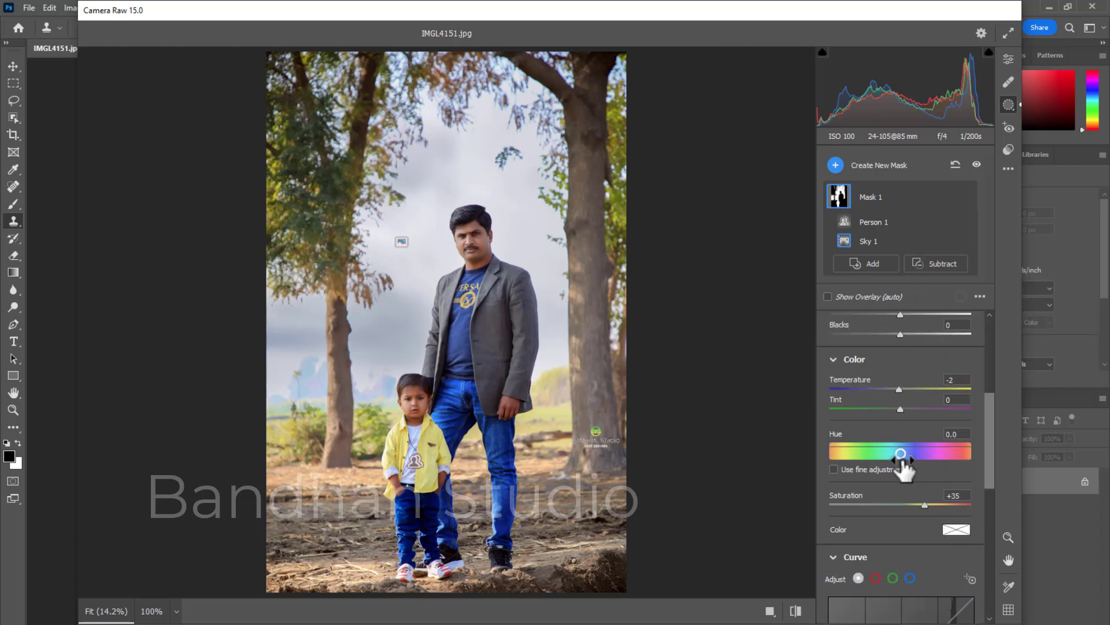
pyautogui.scroll(3, 905, 466)
pyautogui.scroll(2, 906, 404)
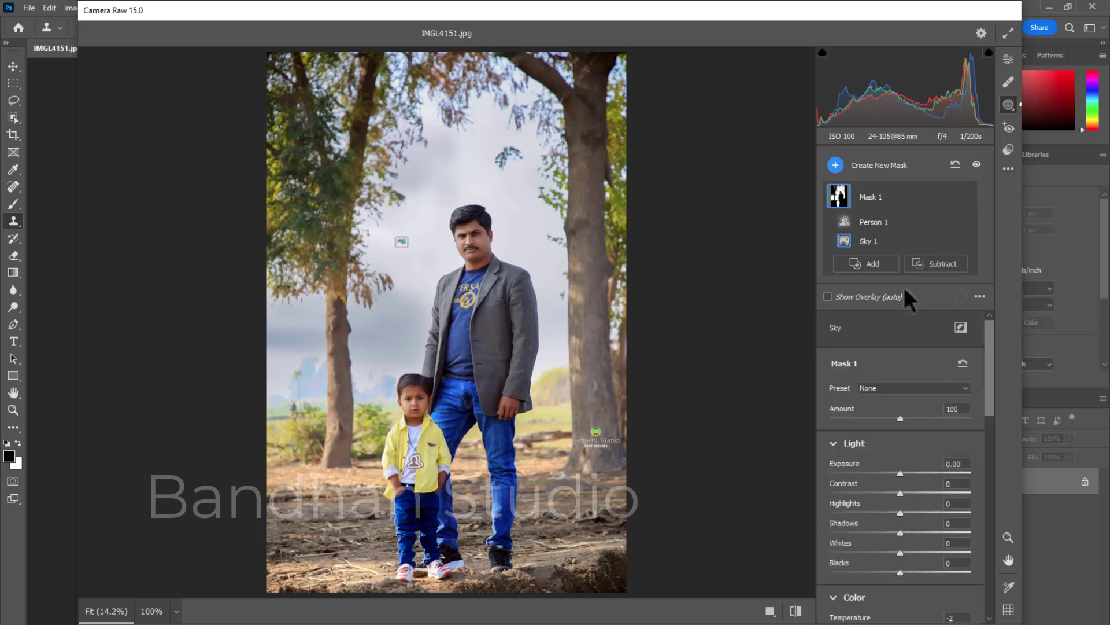
pyautogui.click(960, 165)
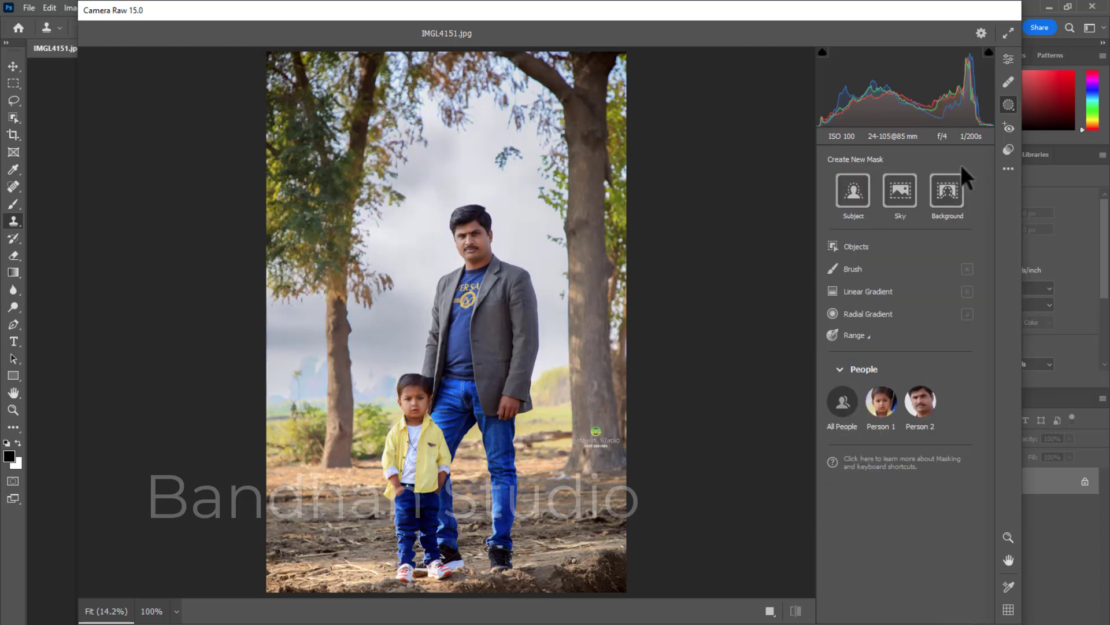
# - Create a Background mask with Exposure +0.30, Whites back at 0 and Tint -9
pyautogui.click(944, 200)
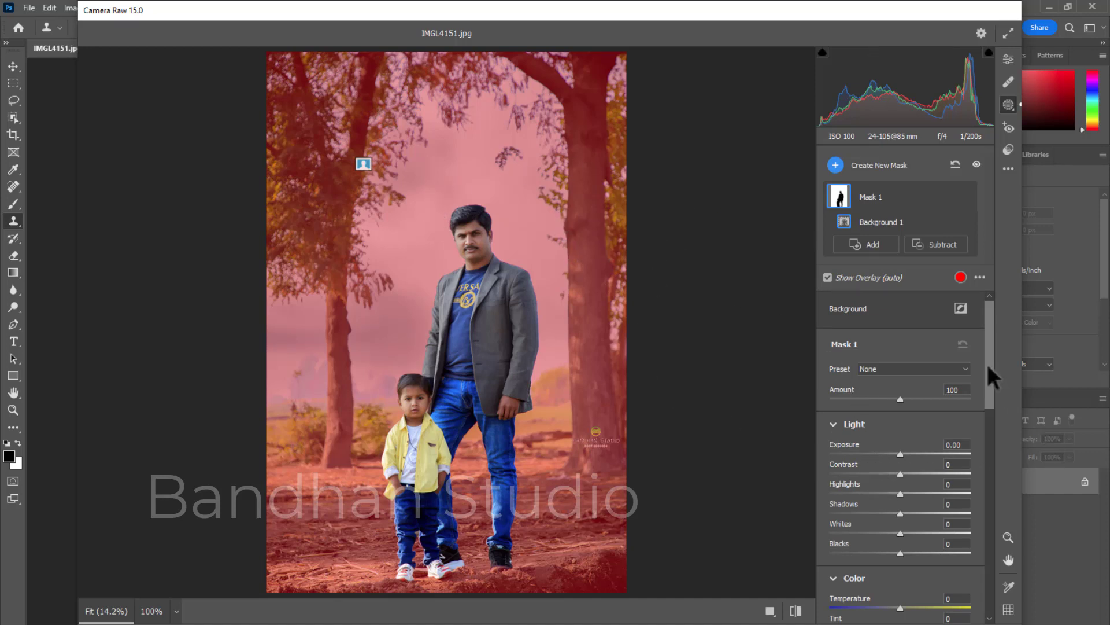
pyautogui.moveTo(987, 363); pyautogui.dragTo(993, 394)
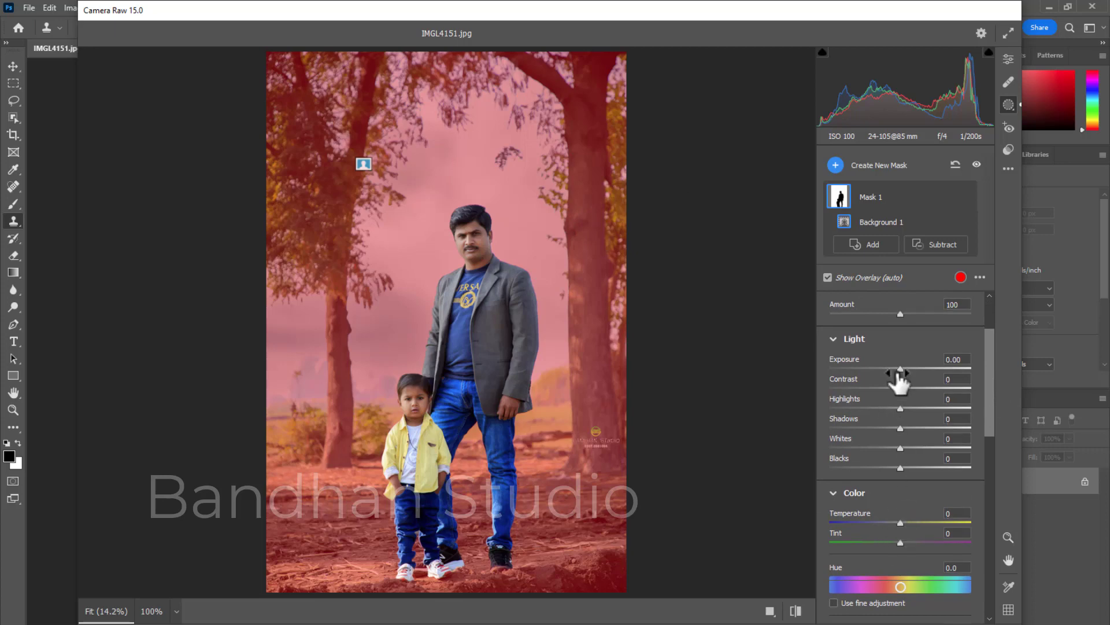
pyautogui.moveTo(901, 369)
pyautogui.mouseDown()
pyautogui.moveTo(953, 370)
pyautogui.moveTo(838, 378)
pyautogui.moveTo(907, 379)
pyautogui.mouseUp()
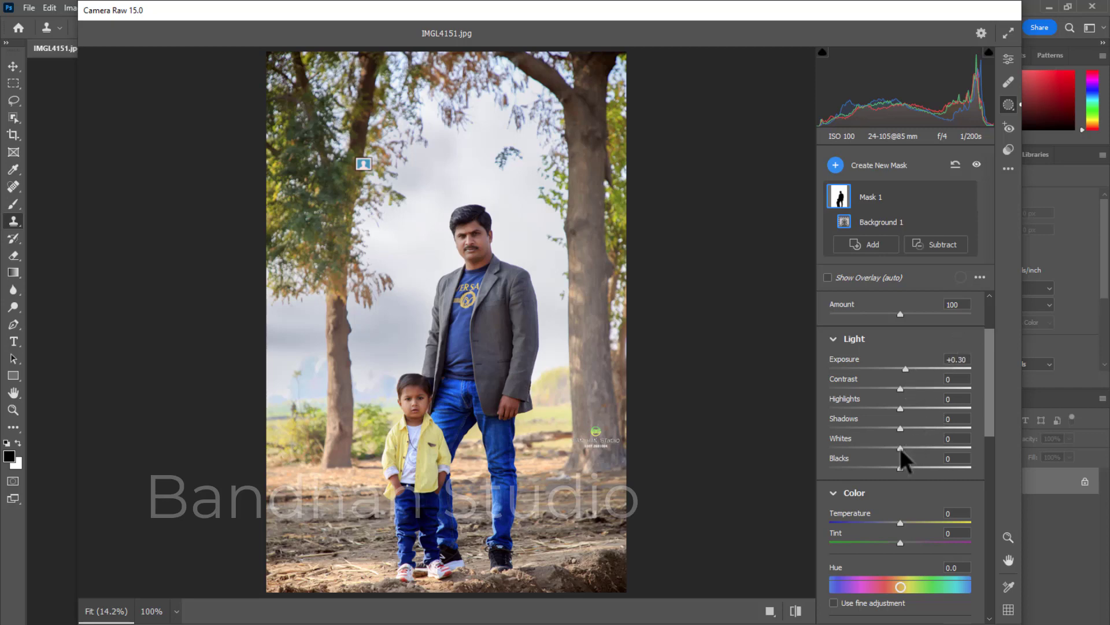
pyautogui.moveTo(900, 450)
pyautogui.mouseDown()
pyautogui.moveTo(856, 456)
pyautogui.moveTo(937, 461)
pyautogui.moveTo(890, 455)
pyautogui.mouseUp()
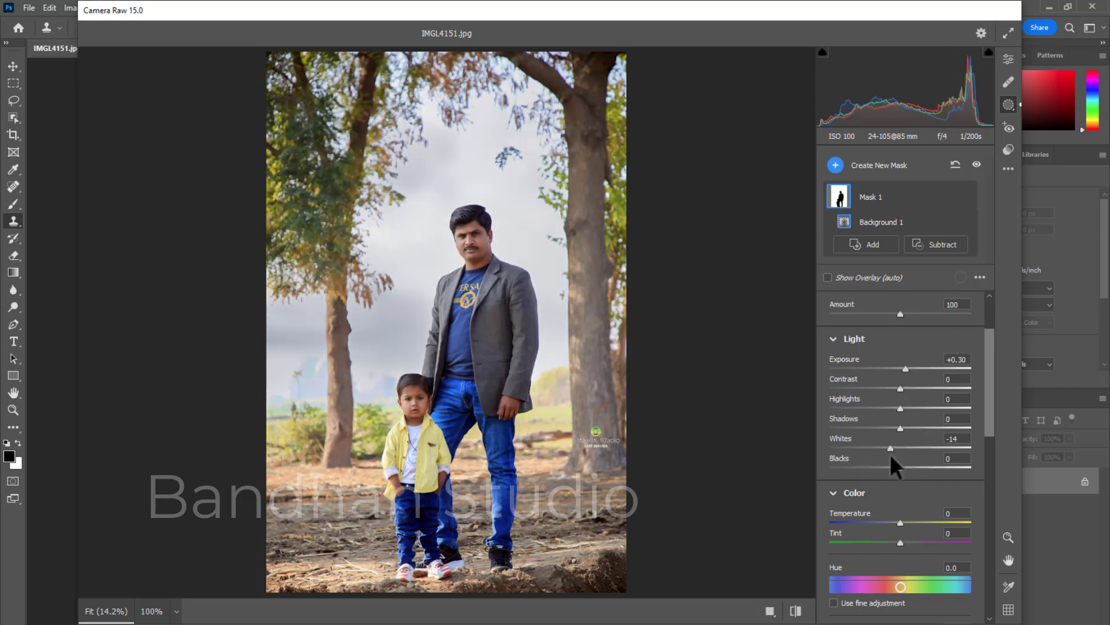
pyautogui.doubleClick(890, 450)
pyautogui.moveTo(900, 541)
pyautogui.mouseDown()
pyautogui.moveTo(877, 540)
pyautogui.moveTo(901, 532)
pyautogui.moveTo(893, 539)
pyautogui.mouseUp()
pyautogui.scroll(-1, 991, 408)
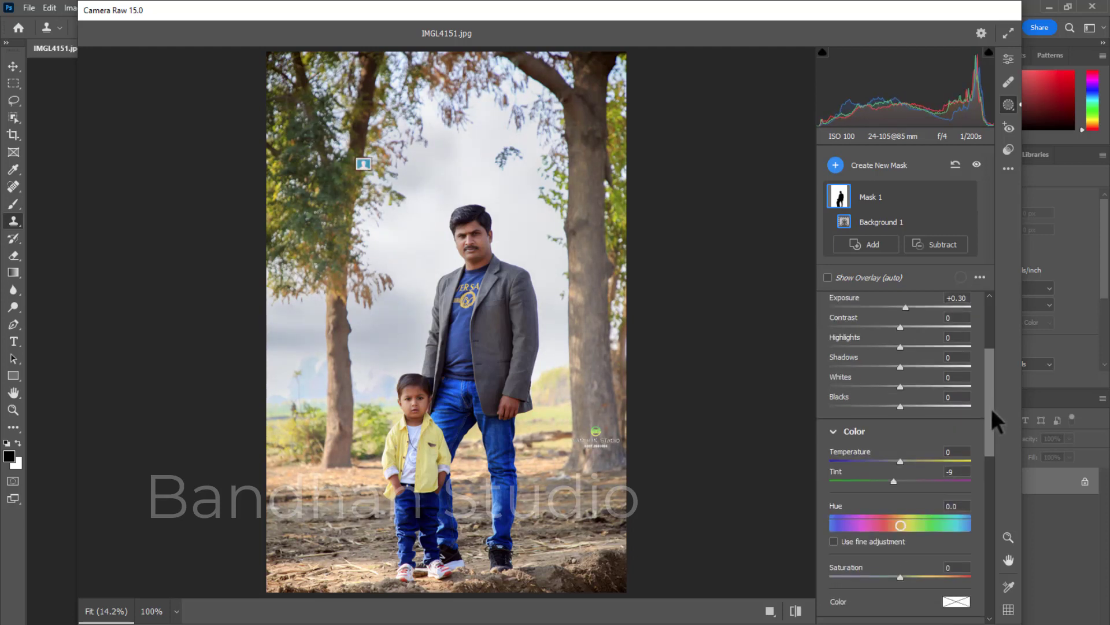
pyautogui.scroll(3, 991, 408)
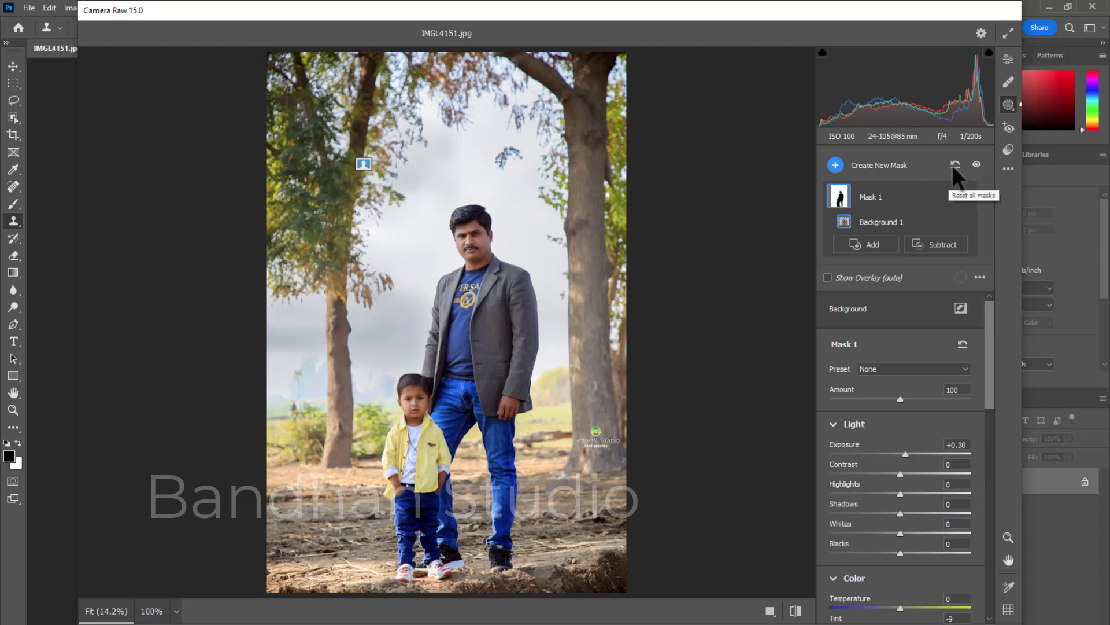
pyautogui.click(949, 244)
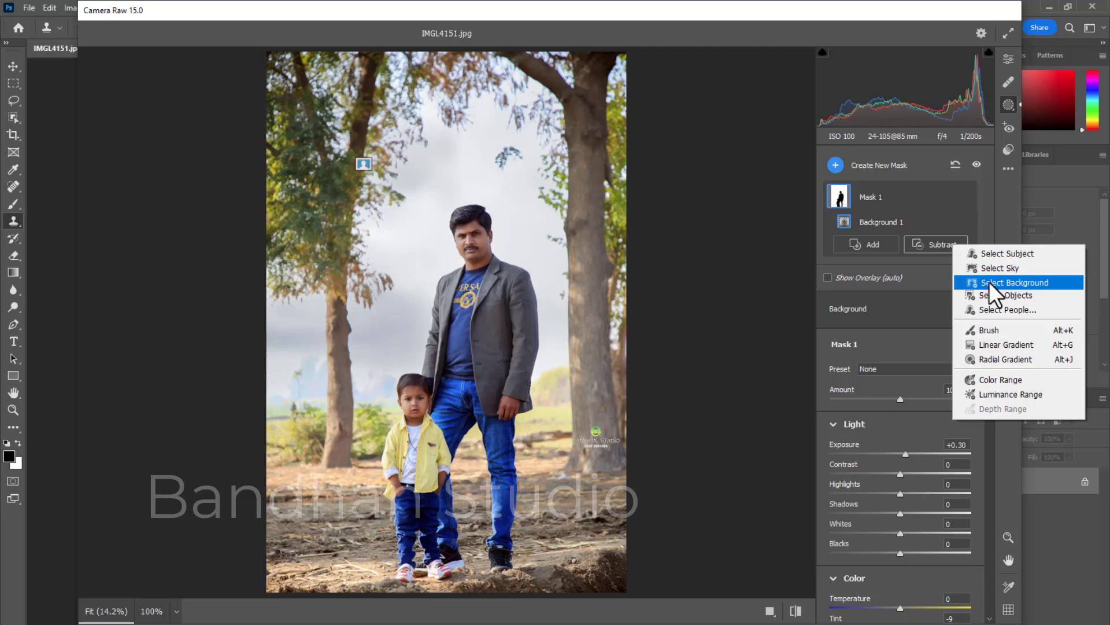
pyautogui.click(997, 298)
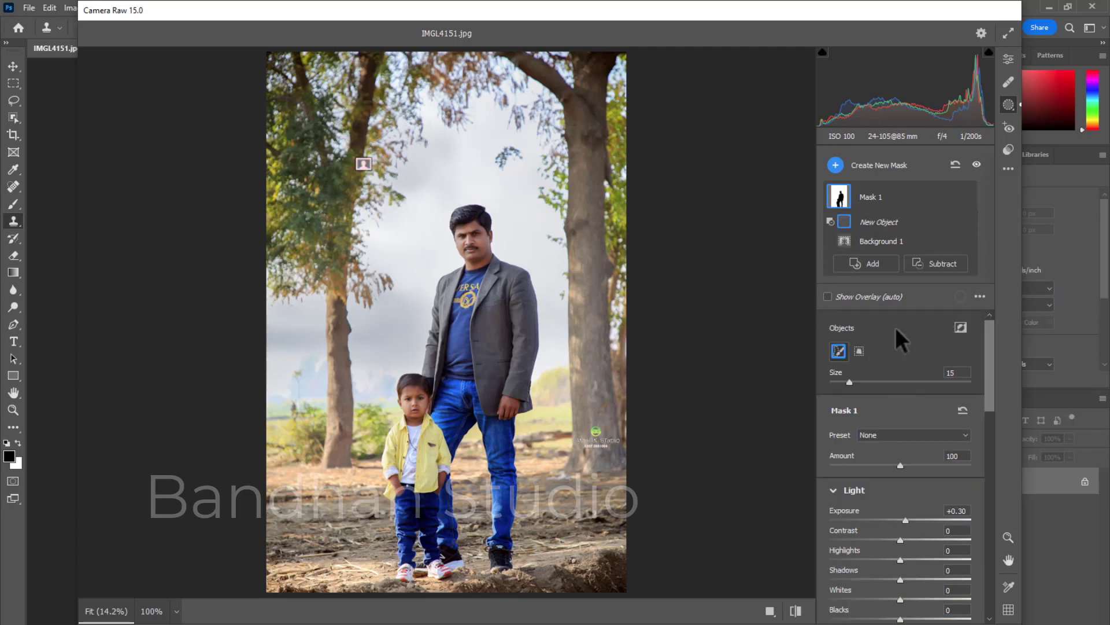
pyautogui.click(876, 264)
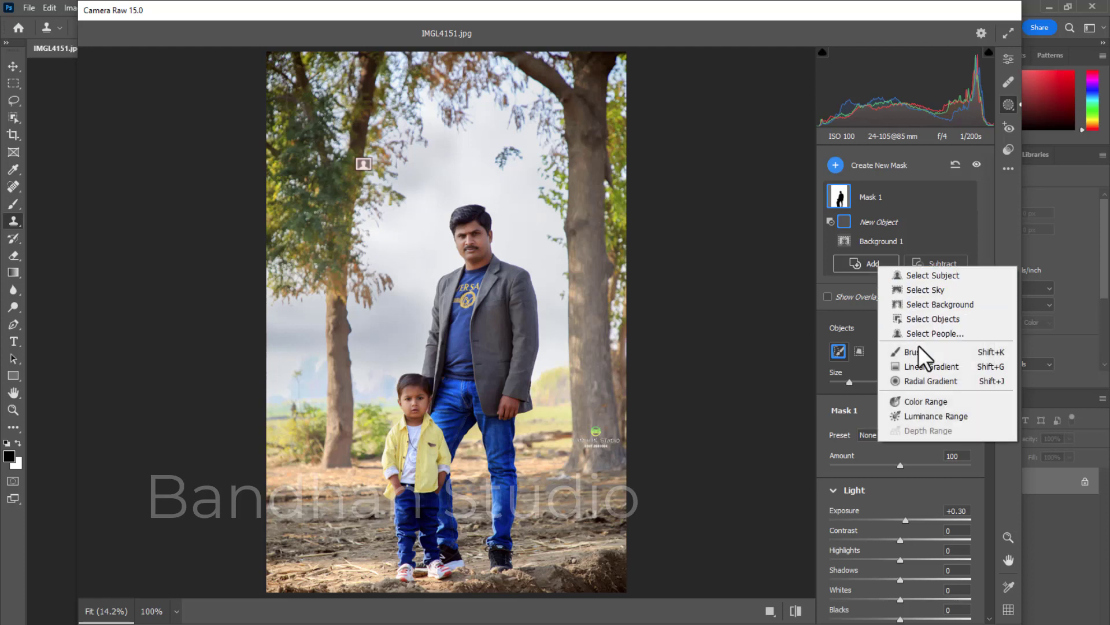
pyautogui.click(928, 318)
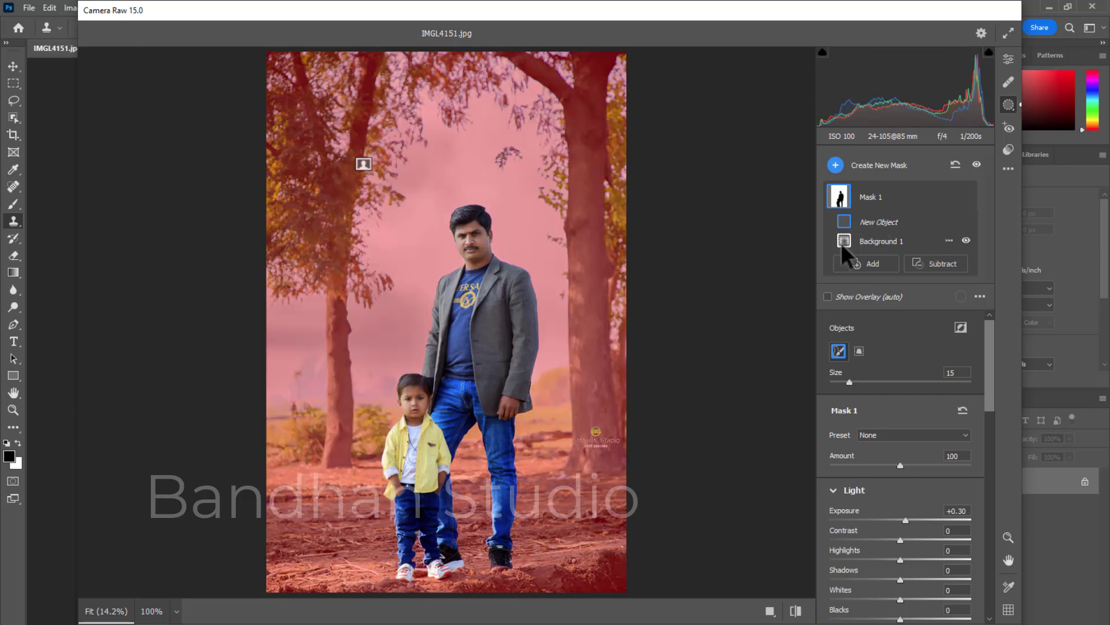
pyautogui.click(842, 242)
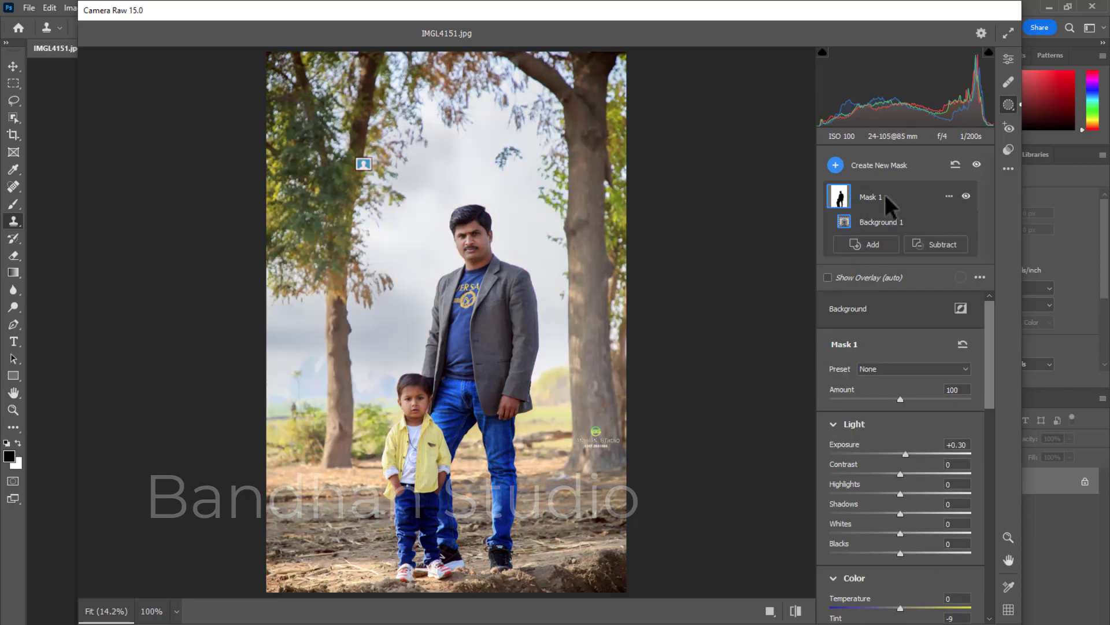
# - Add a point at Input 133, Output 135 on Mask 1's green-channel curve
pyautogui.moveTo(987, 384); pyautogui.dragTo(1005, 513)
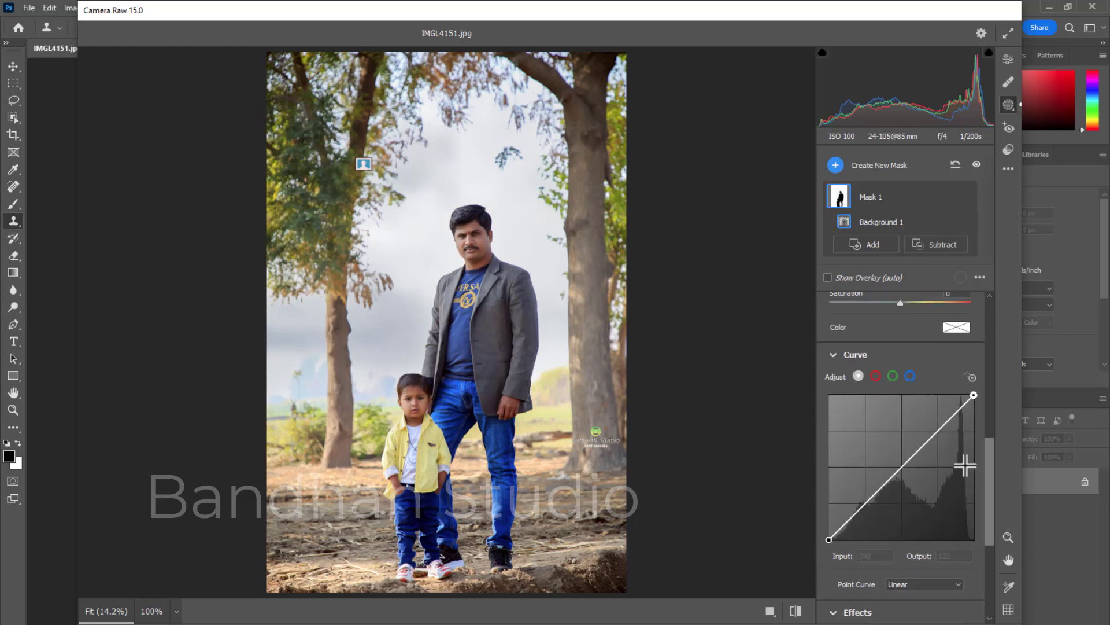
pyautogui.click(893, 376)
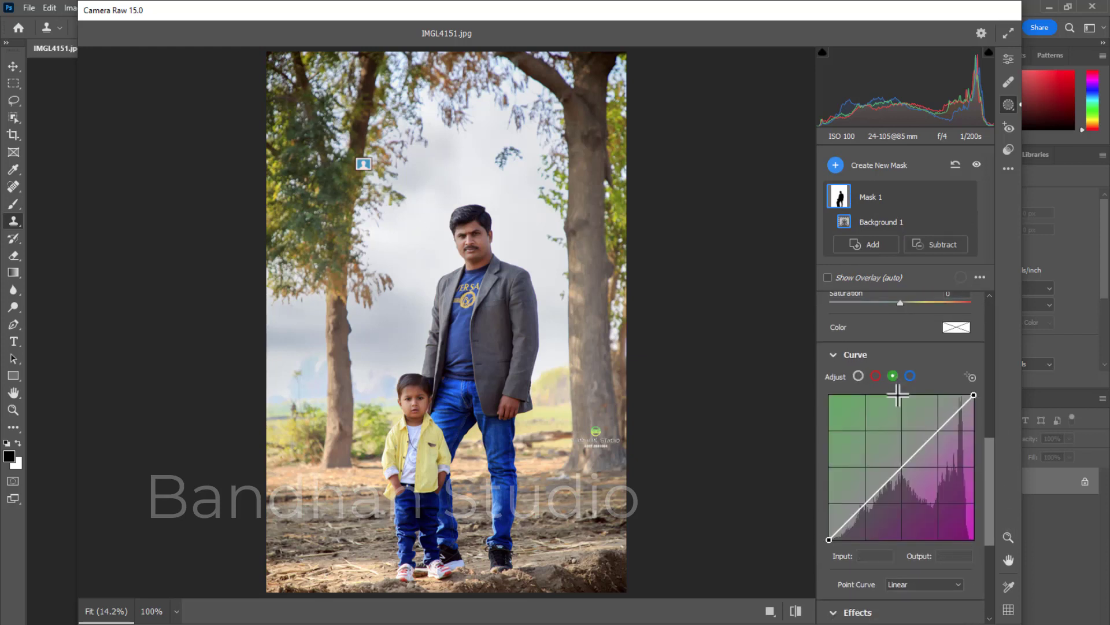
pyautogui.click(902, 465)
pyautogui.moveTo(902, 465)
pyautogui.mouseDown()
pyautogui.moveTo(896, 457)
pyautogui.moveTo(904, 463)
pyautogui.mouseUp()
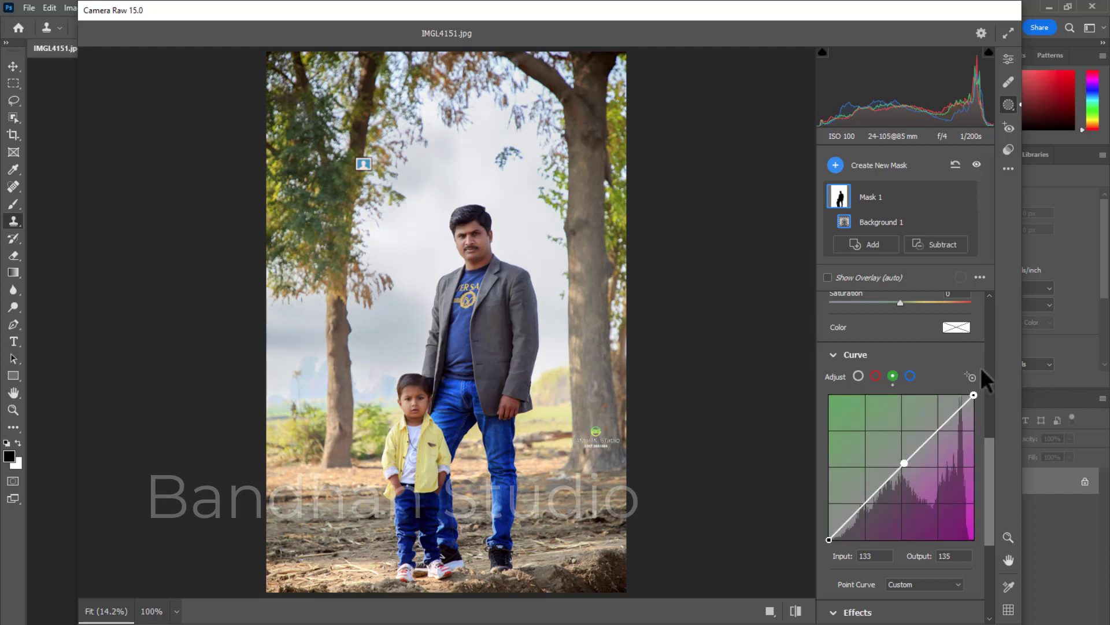
pyautogui.scroll(-5, 988, 515)
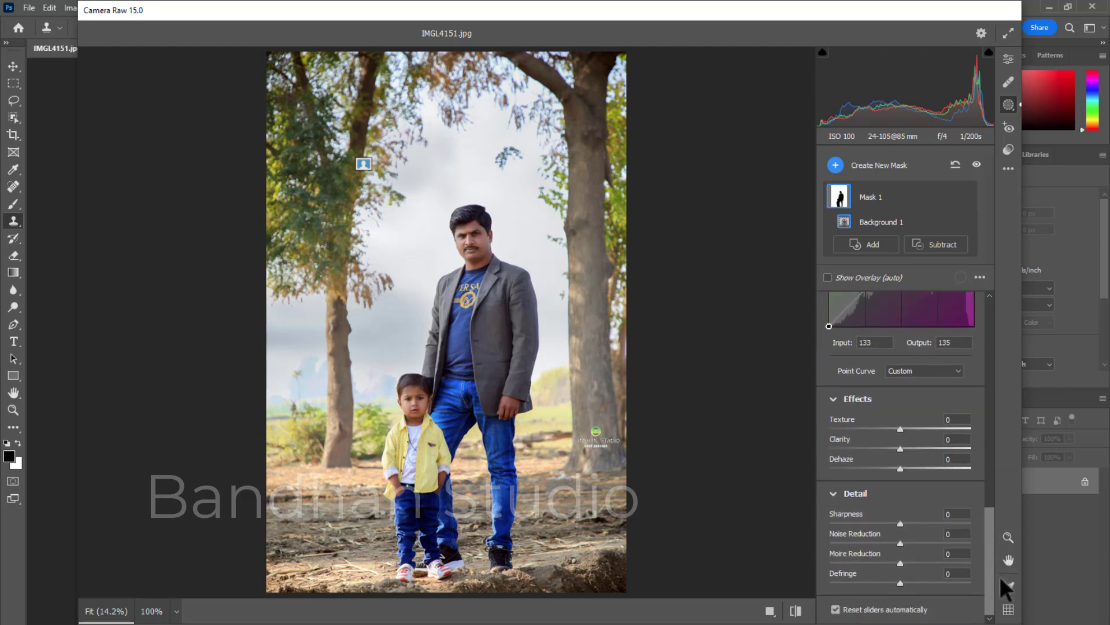
pyautogui.moveTo(1000, 576); pyautogui.dragTo(1016, 390)
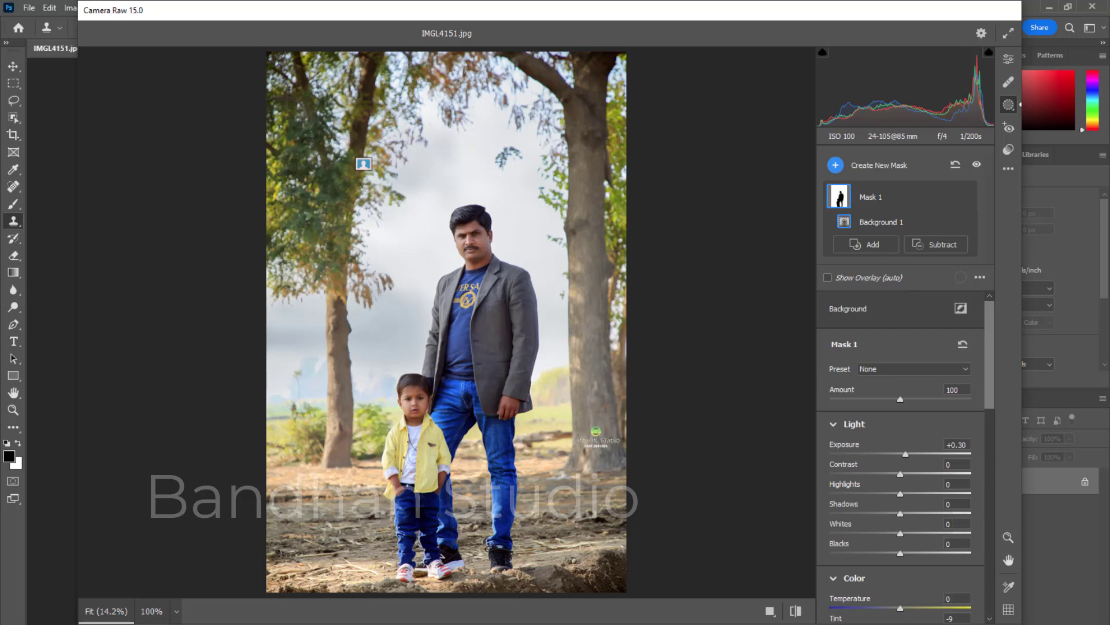
# - Cancel all Camera Raw edits and bring up the old damaged portrait at 100%
pyautogui.press('Escape')
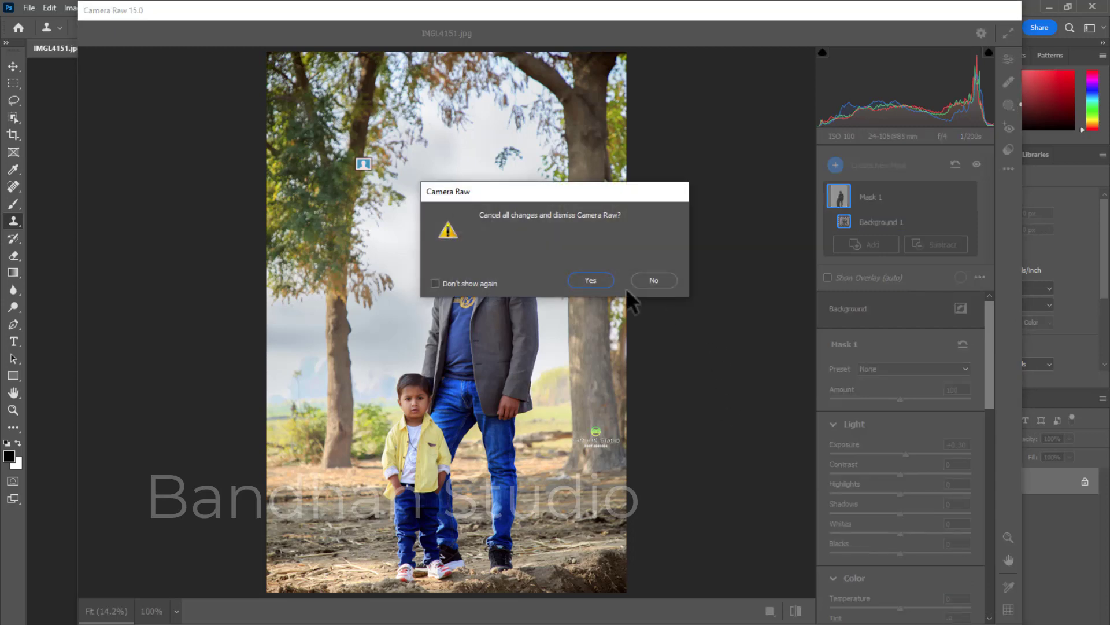
pyautogui.click(590, 281)
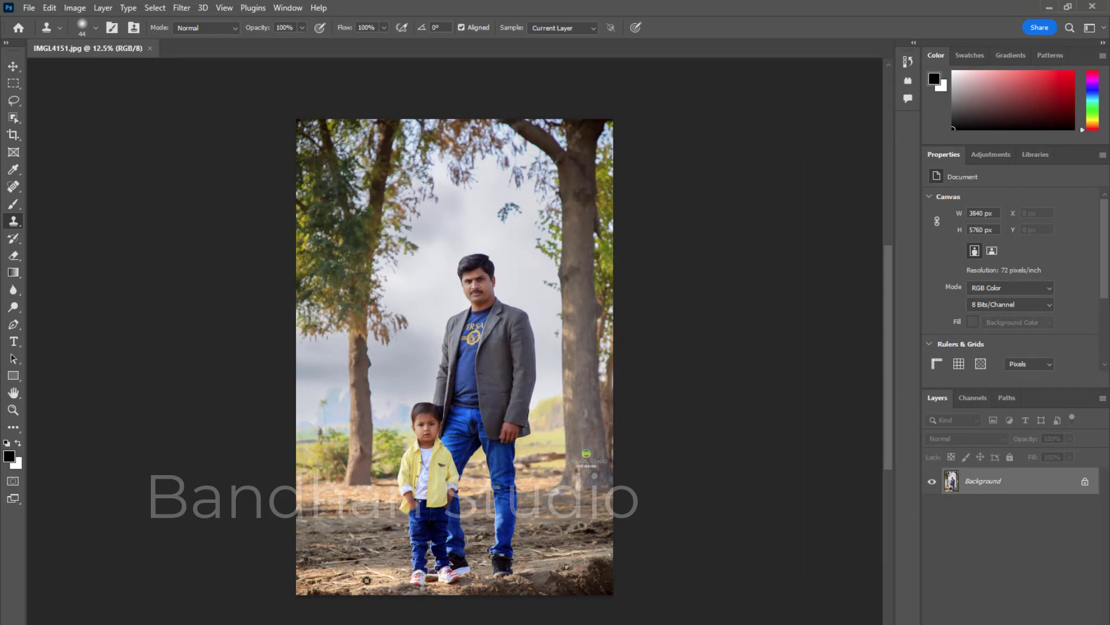
pyautogui.click(501, 607)
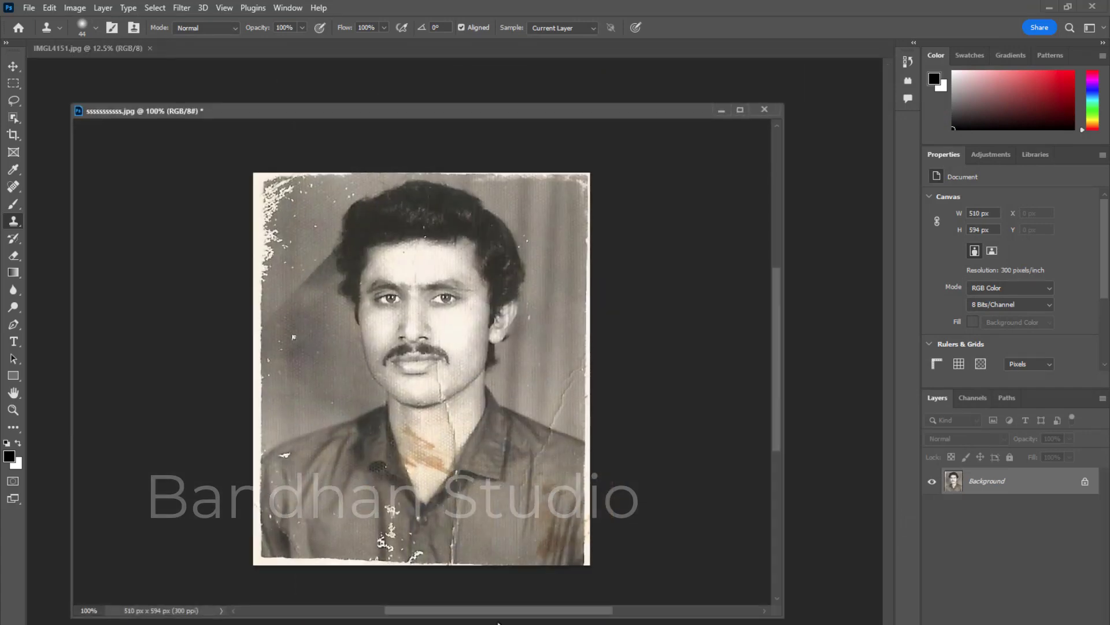
pyautogui.click(742, 110)
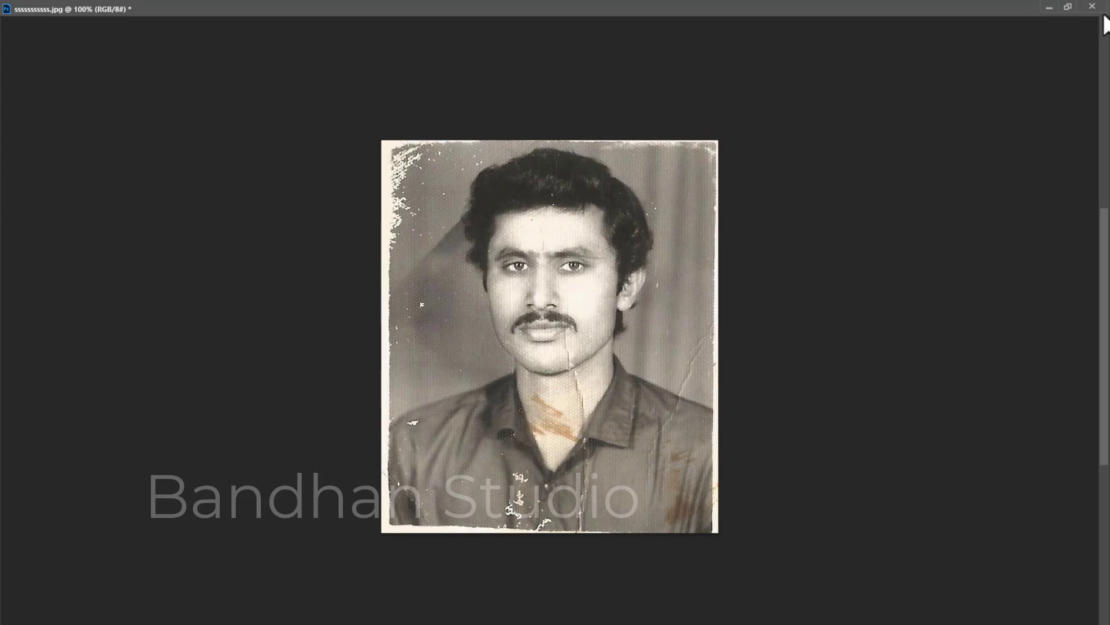
pyautogui.click(1067, 7)
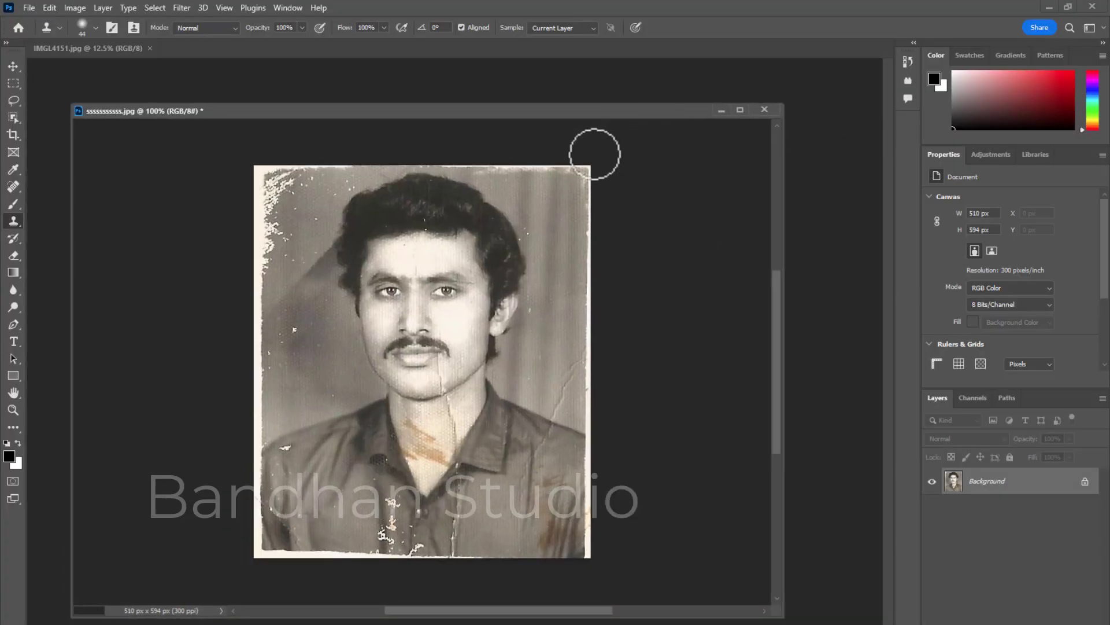
# - Open Neural Filters on the portrait and shift the document window left to reveal the filter list
pyautogui.click(182, 8)
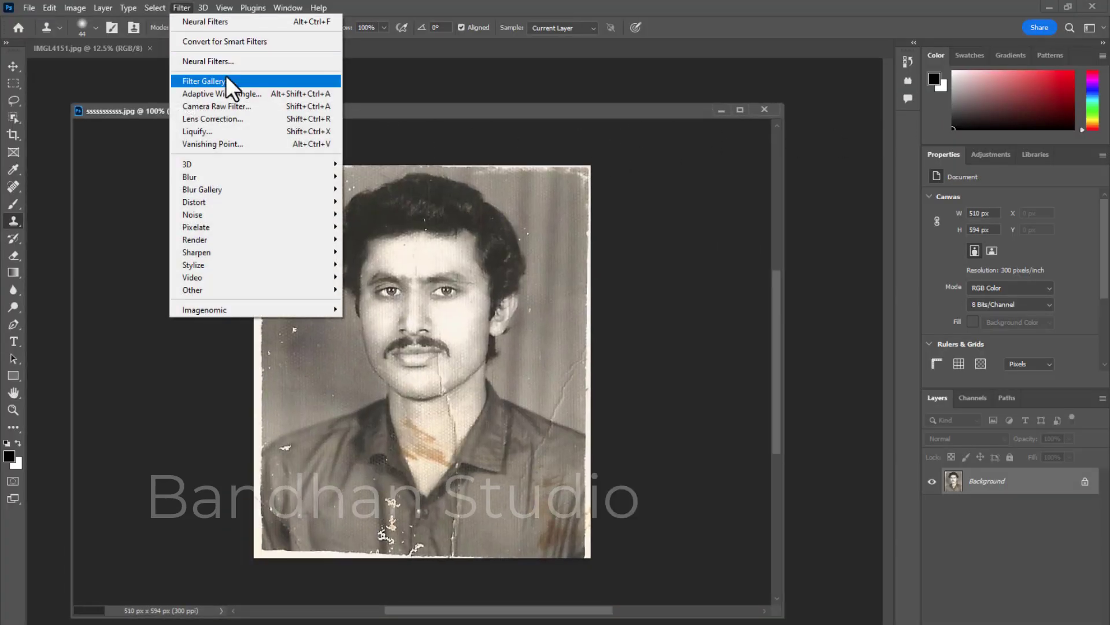
pyautogui.click(237, 60)
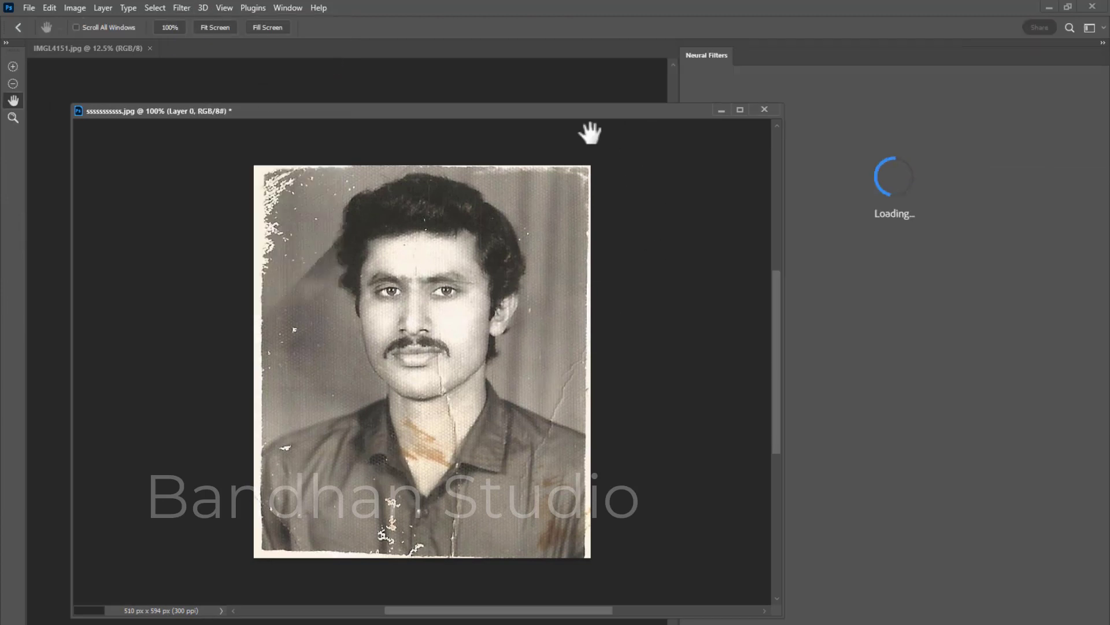
pyautogui.moveTo(578, 117); pyautogui.dragTo(552, 92)
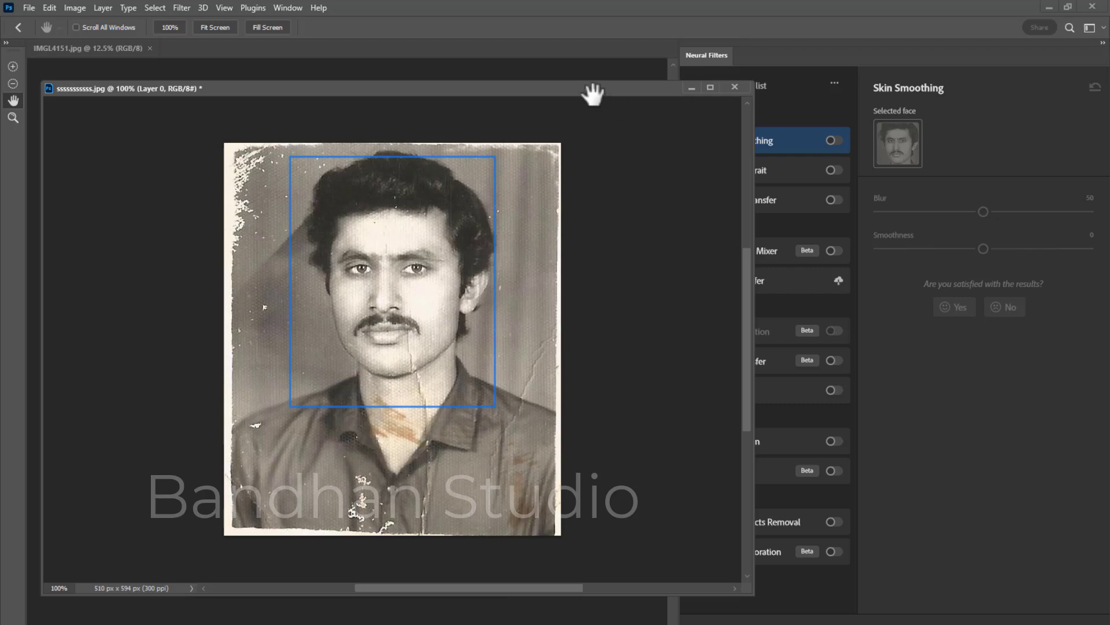
pyautogui.moveTo(592, 95); pyautogui.dragTo(488, 84)
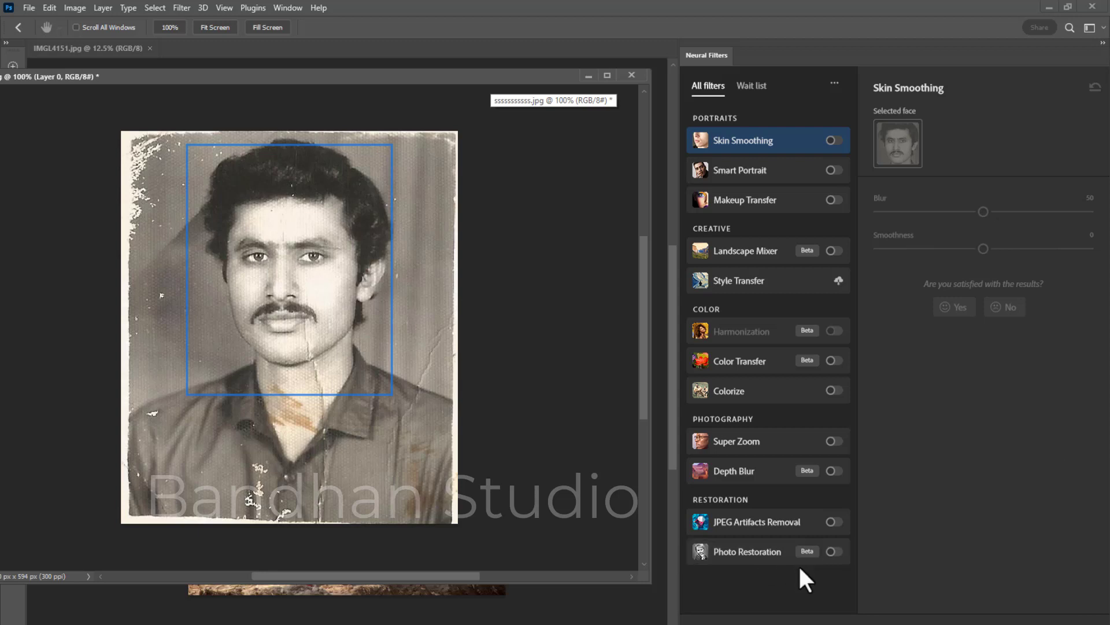
# - Switch on Photo Restoration with photo enhancement 50, enhance face 60 and scratch reduction 0
pyautogui.click(755, 554)
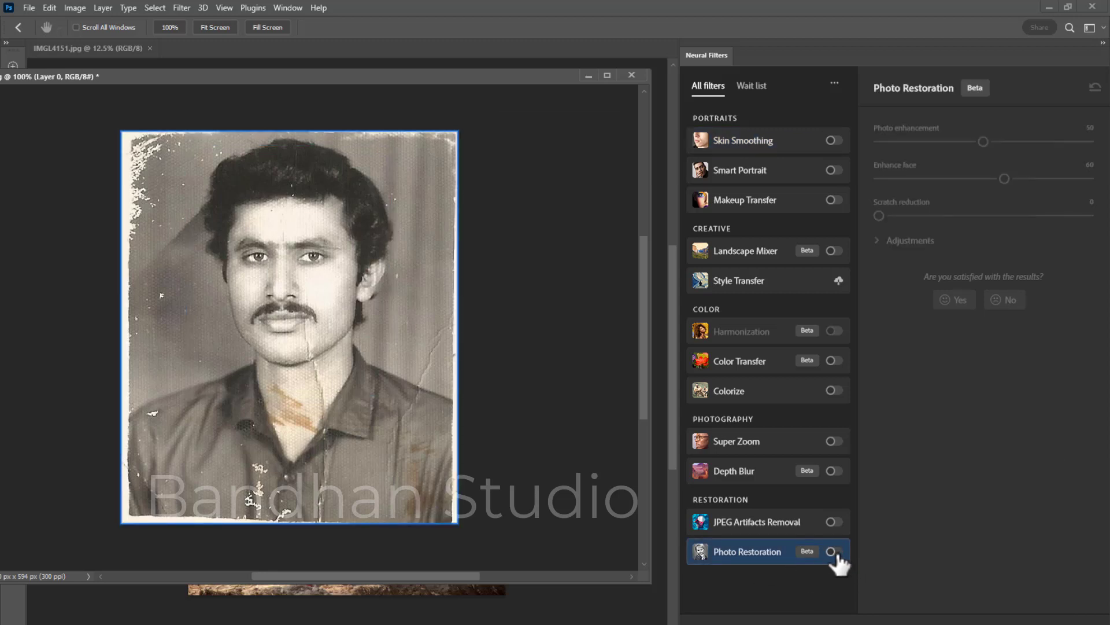
pyautogui.click(833, 552)
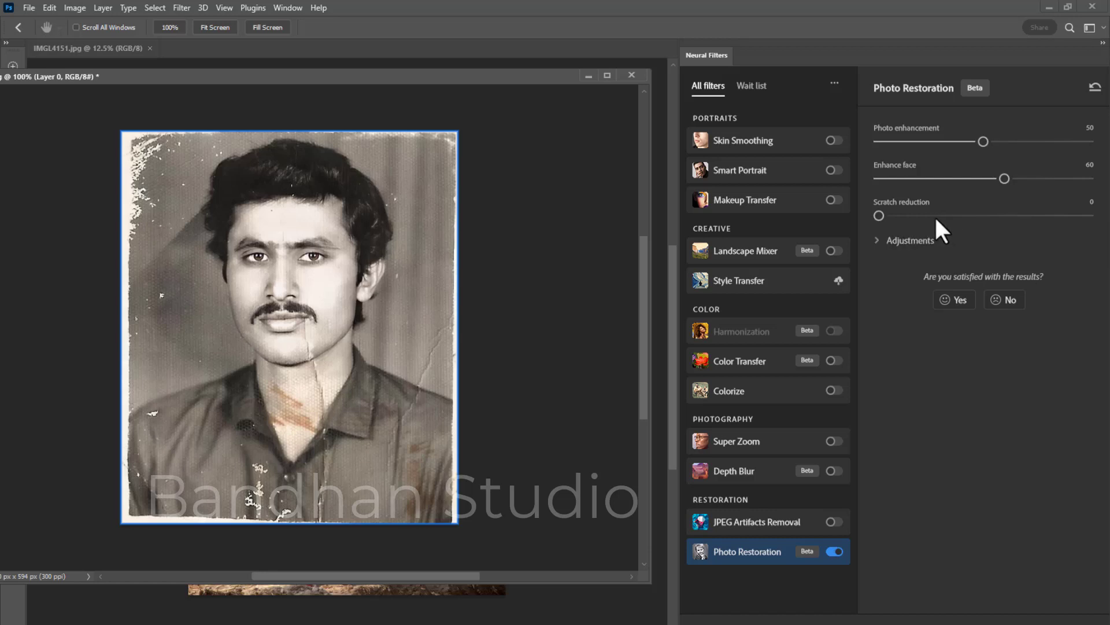
# - Set Photo Restoration's scratch reduction to 20 to clean cracks and specks
pyautogui.click(919, 216)
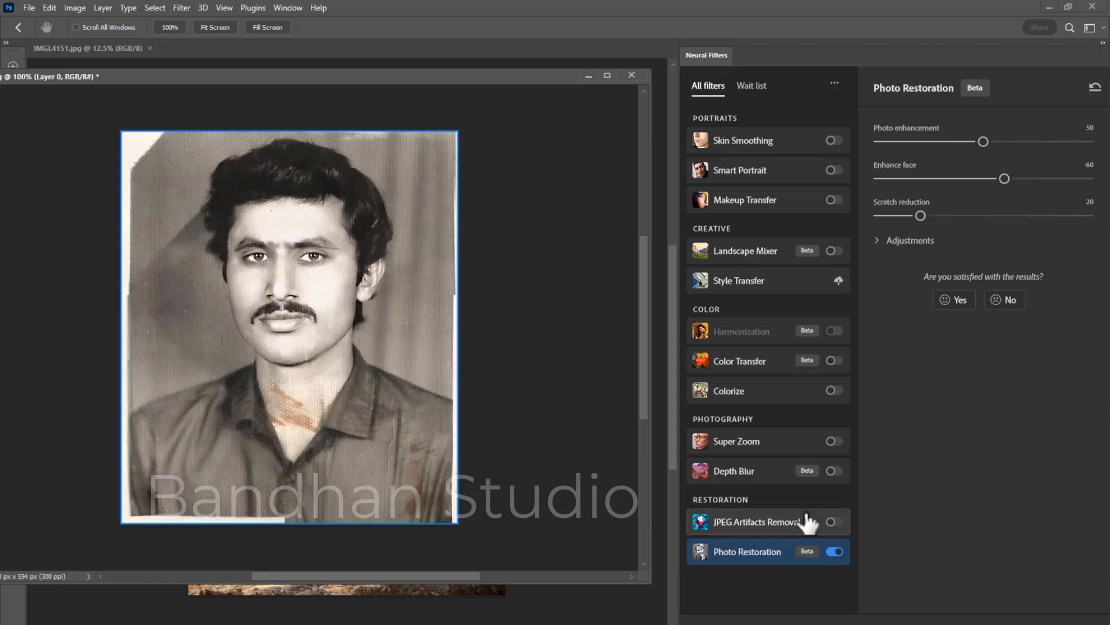
# - Expand Photo Restoration's Adjustments, showing noise reduction 8 and color noise reduction 10
pyautogui.click(878, 243)
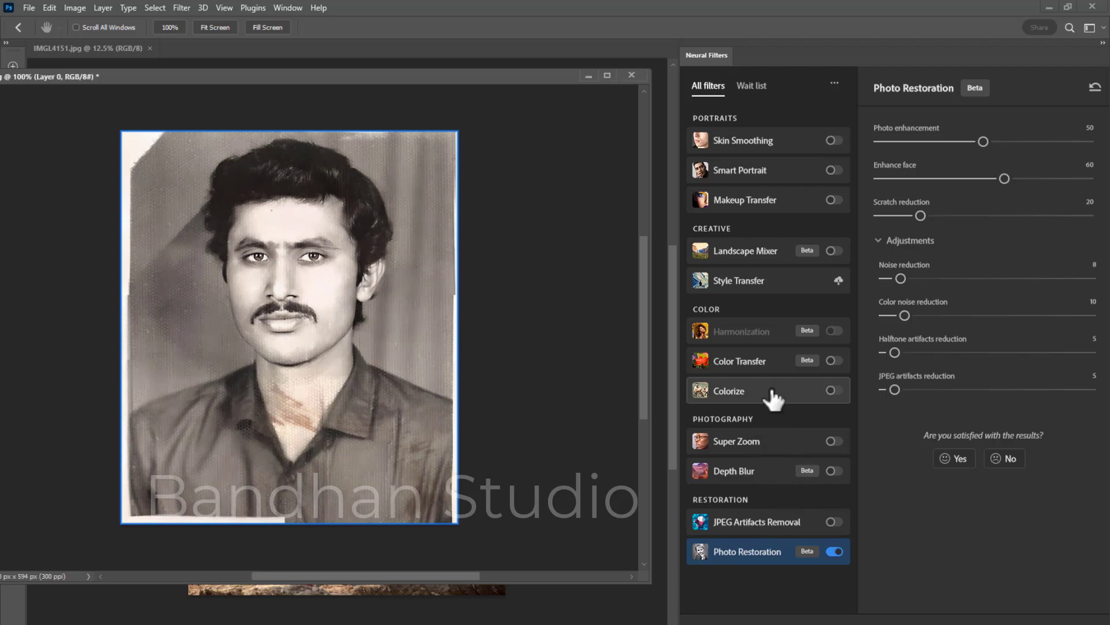
# - Enable the Colorize neural filter and keep its current output destination
pyautogui.click(834, 390)
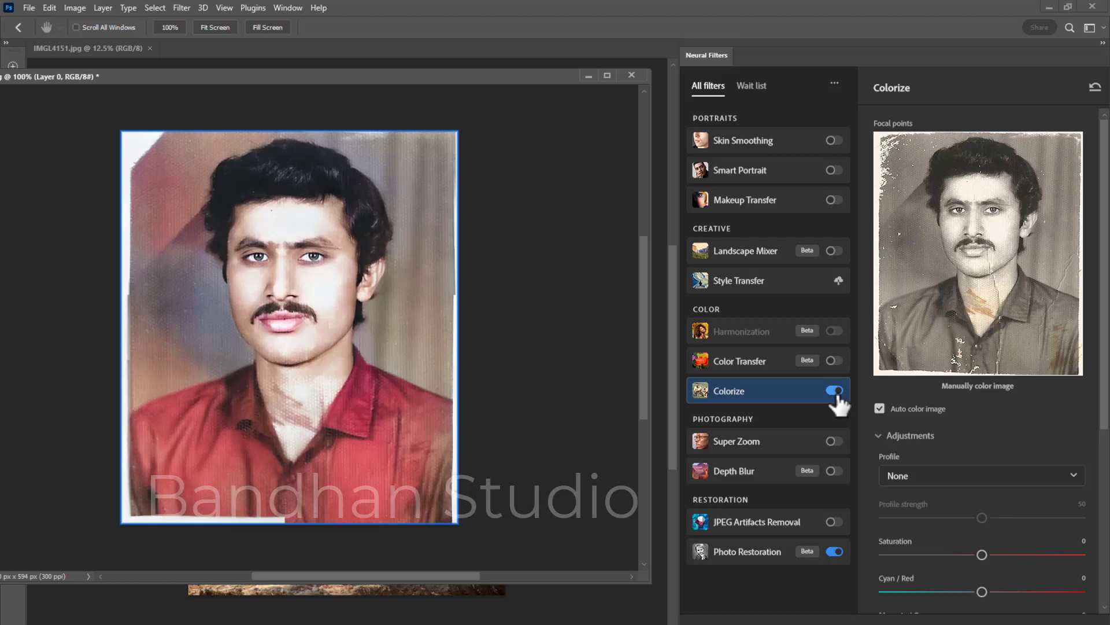
pyautogui.moveTo(1106, 379); pyautogui.dragTo(1106, 447)
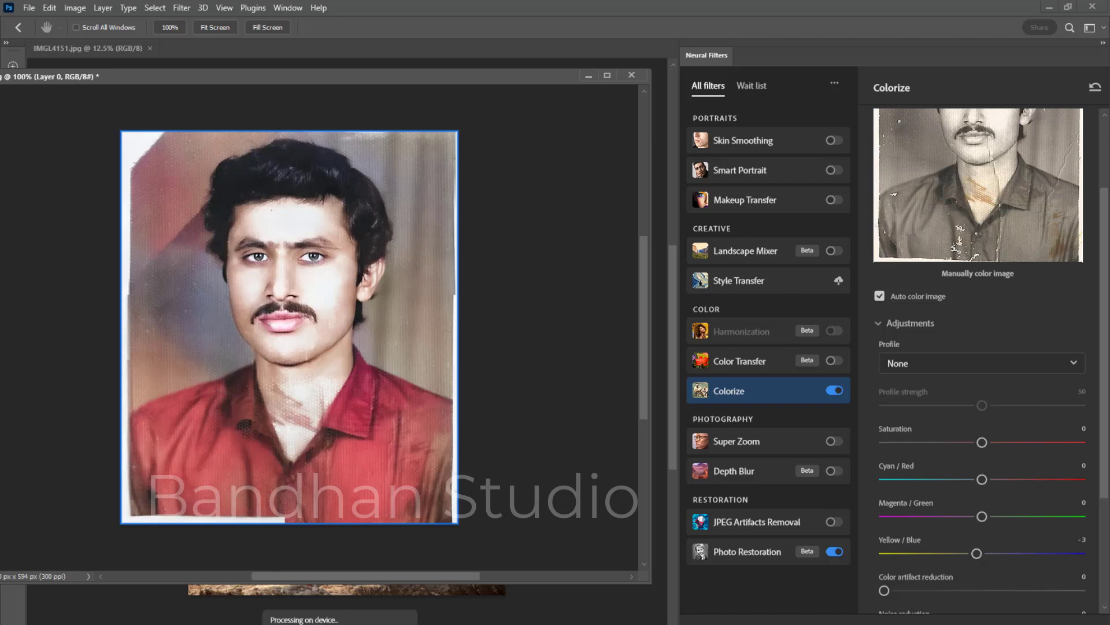
pyautogui.click(879, 619)
pyautogui.click(868, 590)
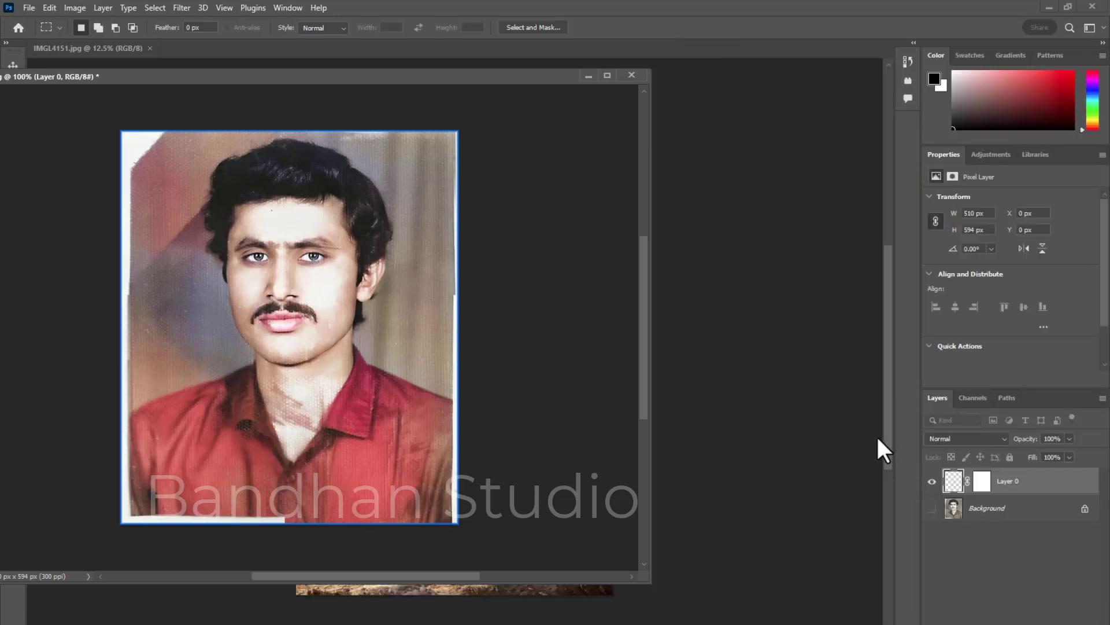
# - Select the Clone Stamp and compare Layer 1 with the original, leaving the colorized layer visible
pyautogui.press('s')
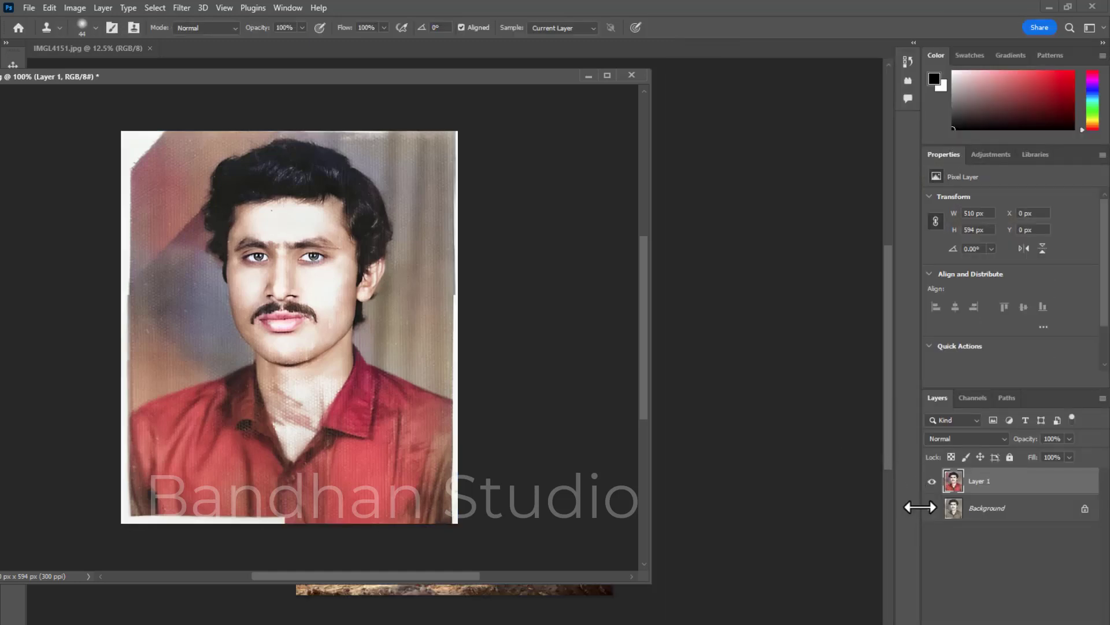
pyautogui.click(931, 481)
pyautogui.click(931, 481)
pyautogui.click(932, 481)
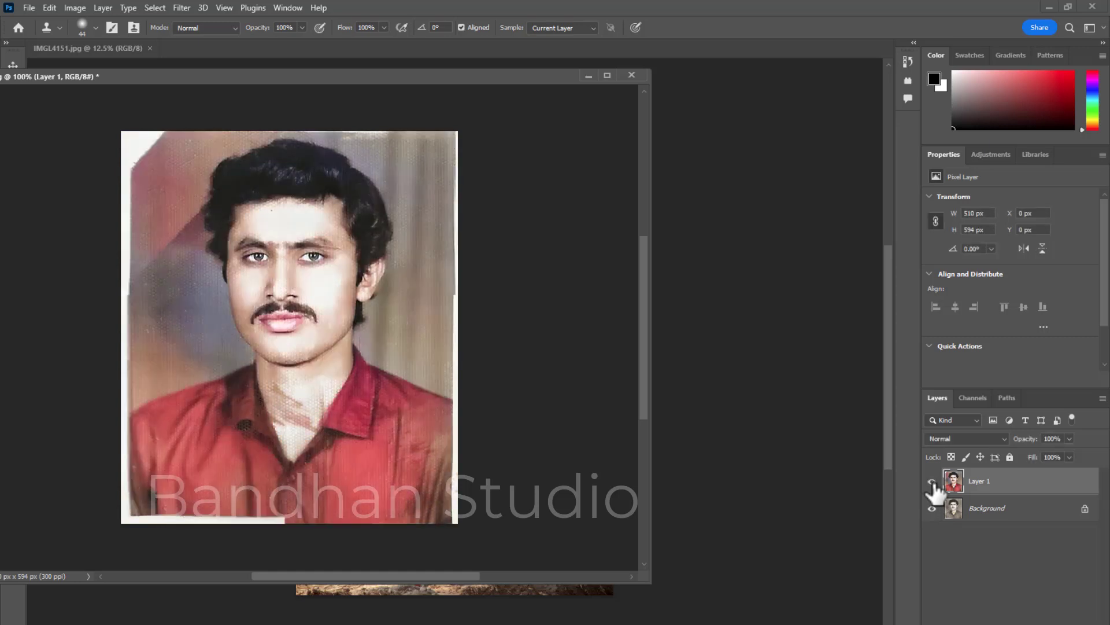